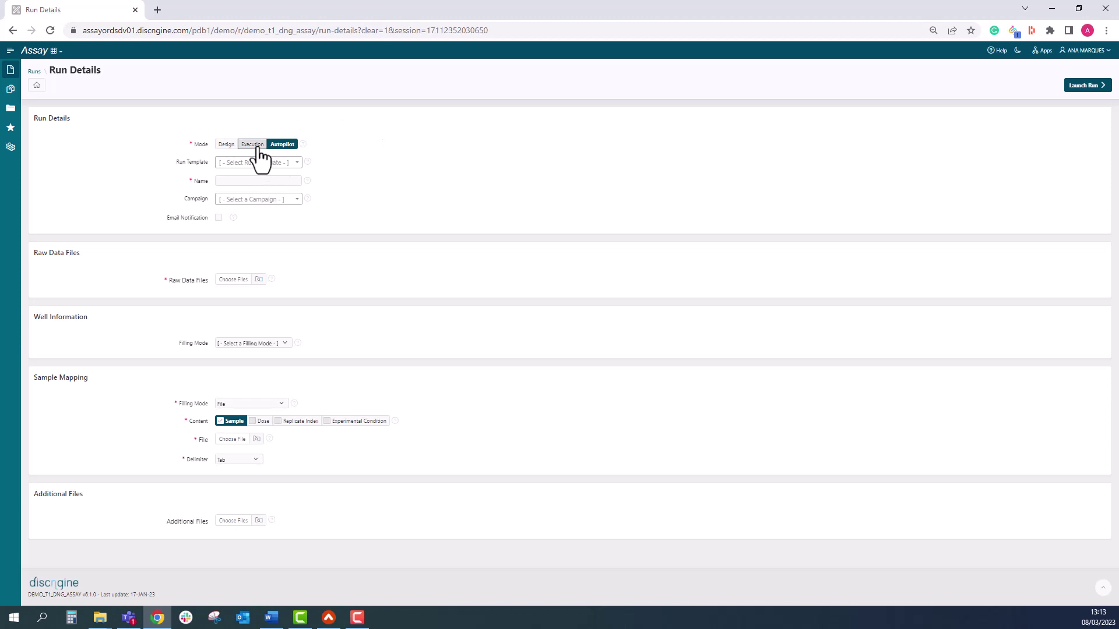
Step: Set up an Execution-mode run from the HIV-1 ELISA test template, name it "elisa test video", and continue to file reading
{"action": "left_click", "coordinate": [257, 146]}
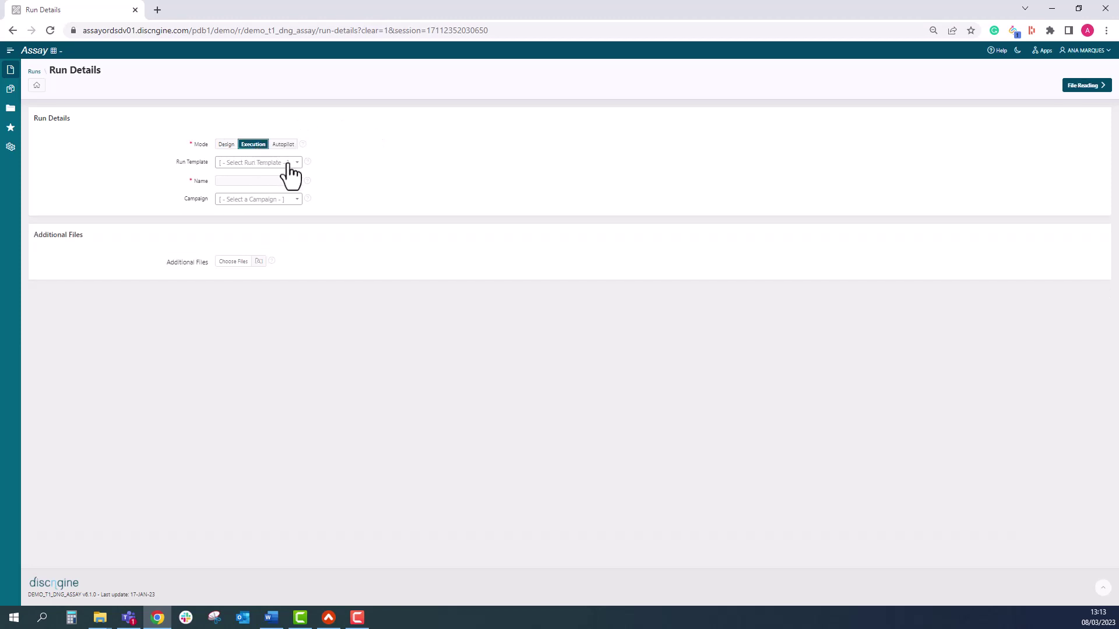
{"action": "left_click", "coordinate": [289, 169]}
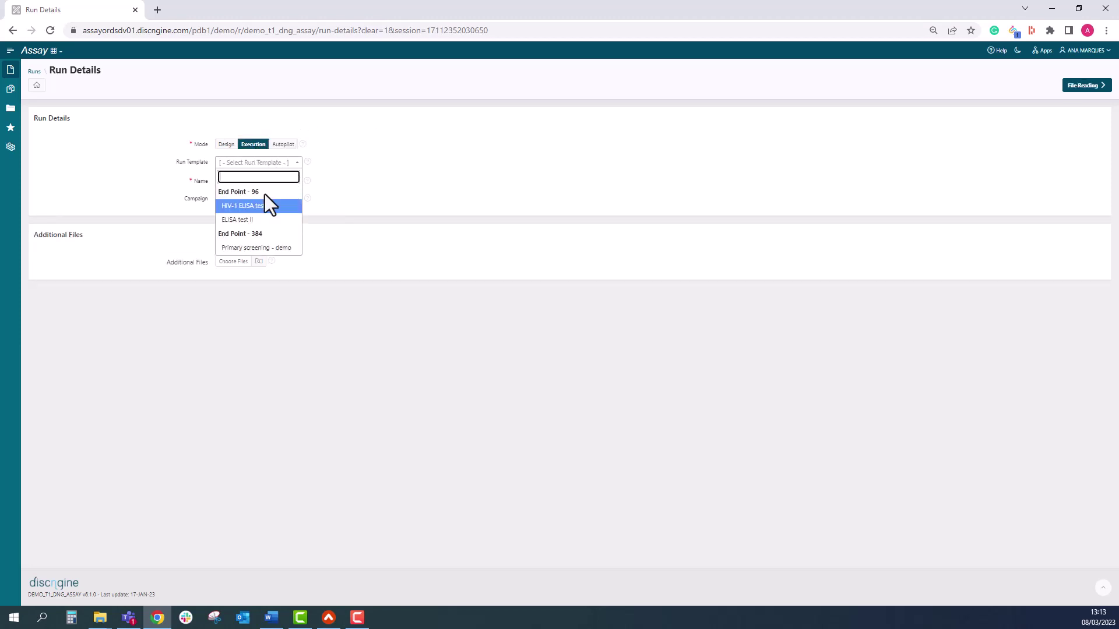
{"action": "left_click", "coordinate": [260, 211]}
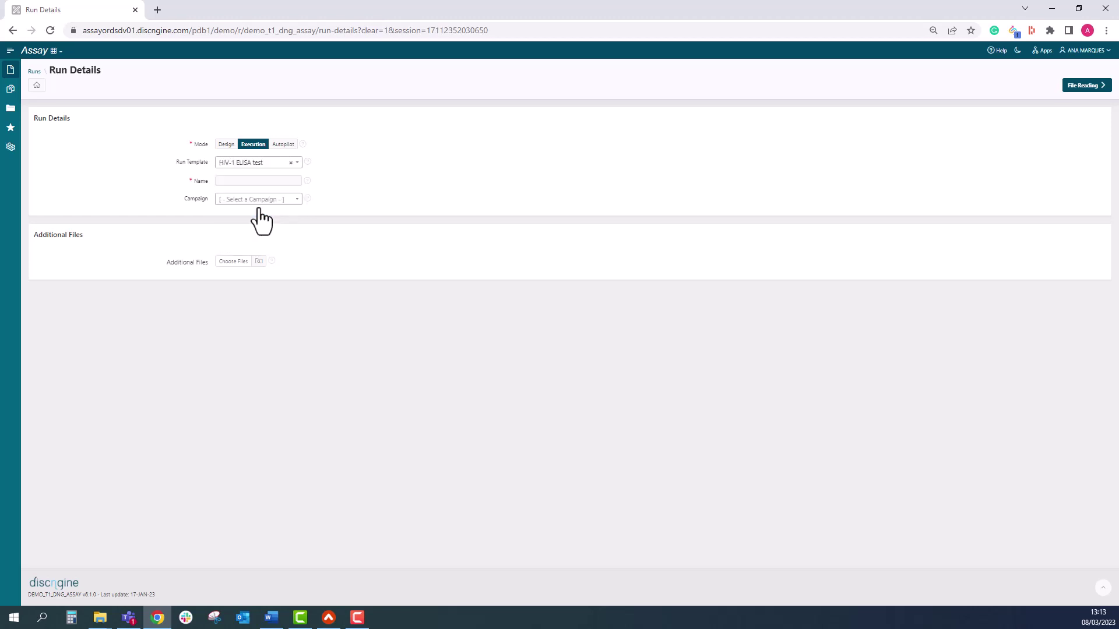
{"action": "left_click", "coordinate": [241, 182]}
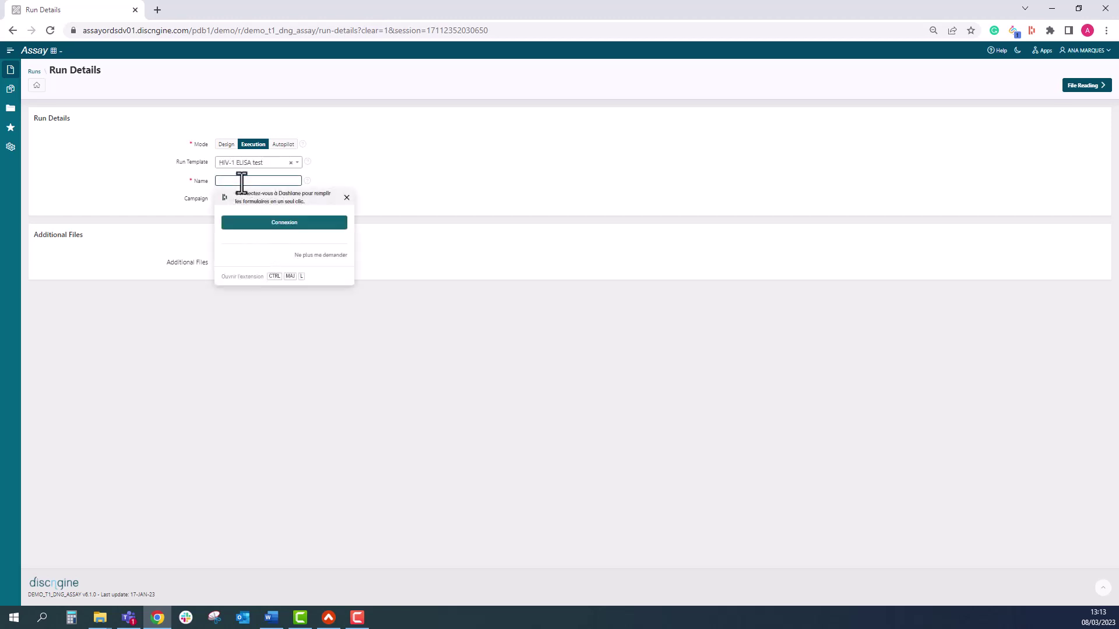
{"action": "type", "text": "elisa test video"}
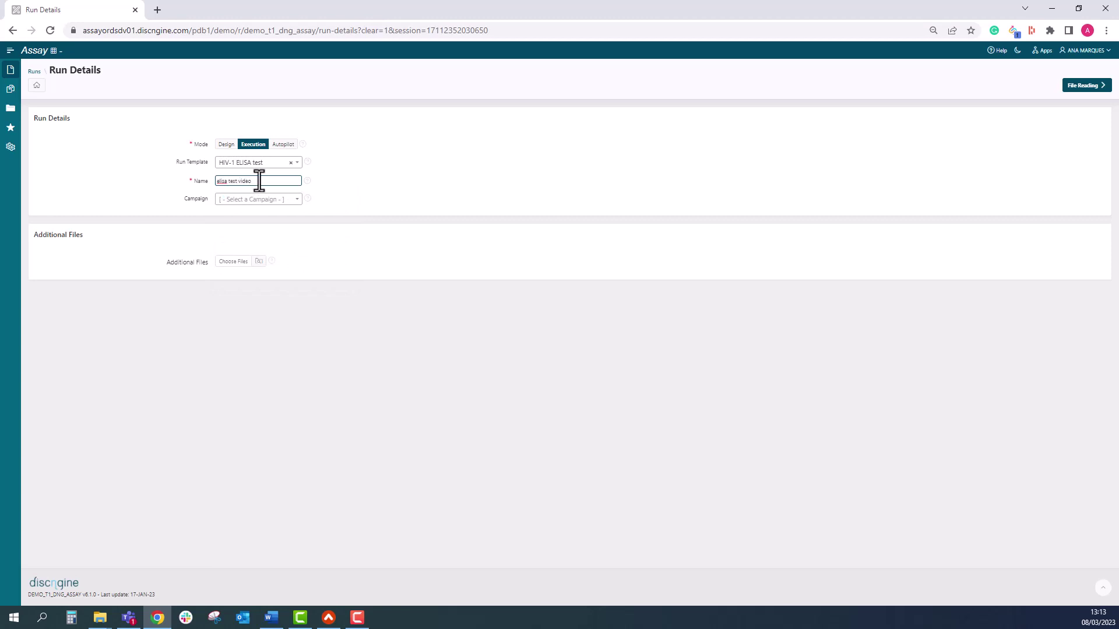
{"action": "left_click", "coordinate": [1078, 88]}
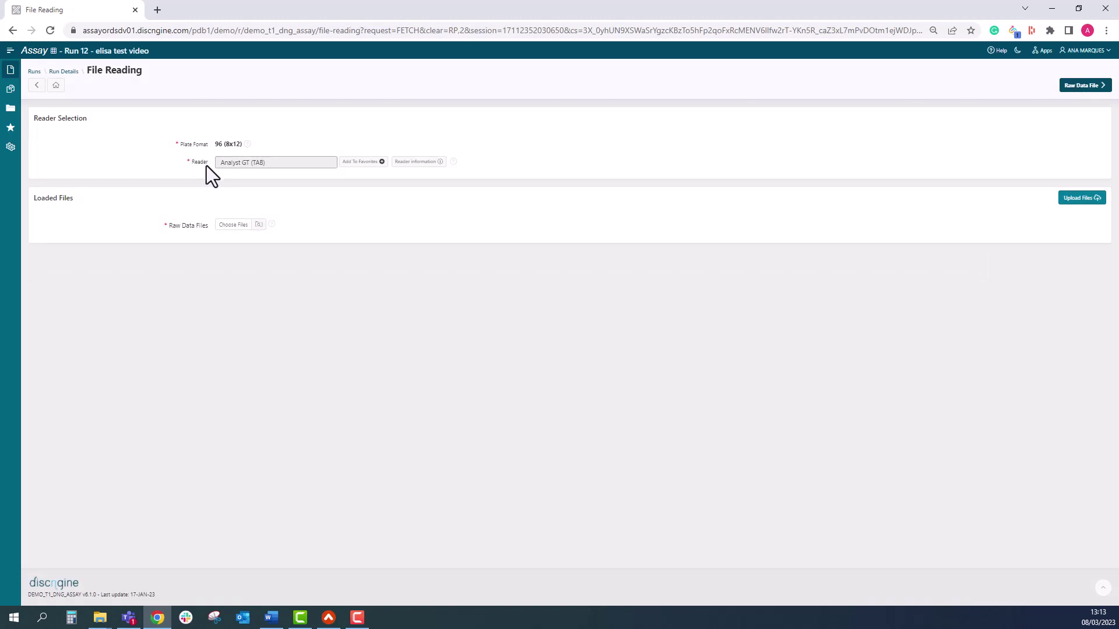
Step: Upload 05-Elisa_raw_data as the run's raw data file
{"action": "left_click", "coordinate": [256, 226]}
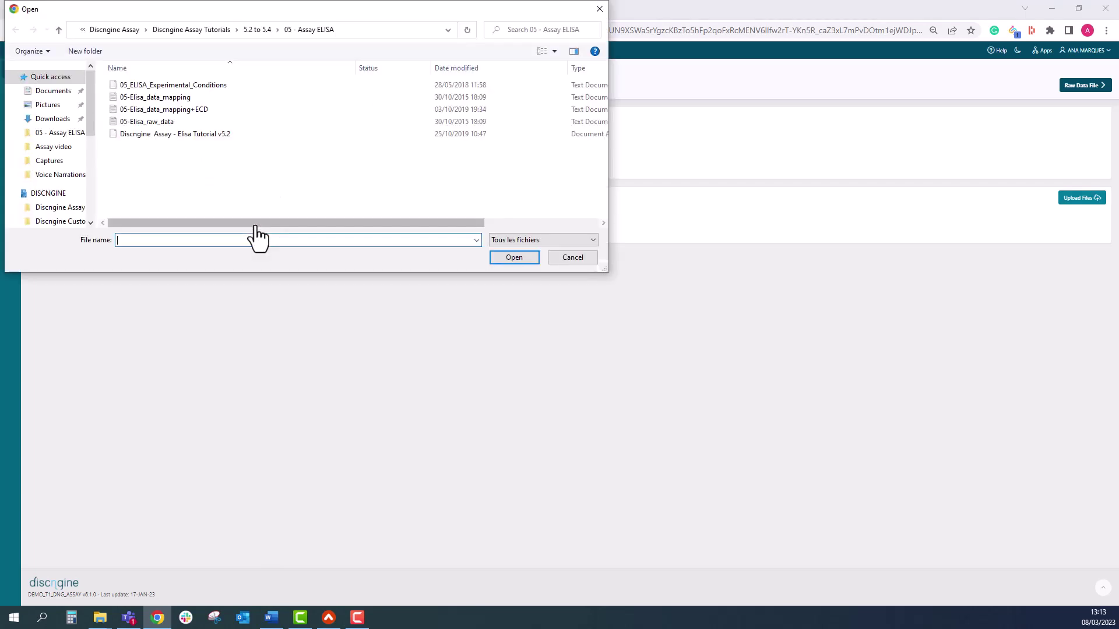
{"action": "left_click", "coordinate": [173, 121]}
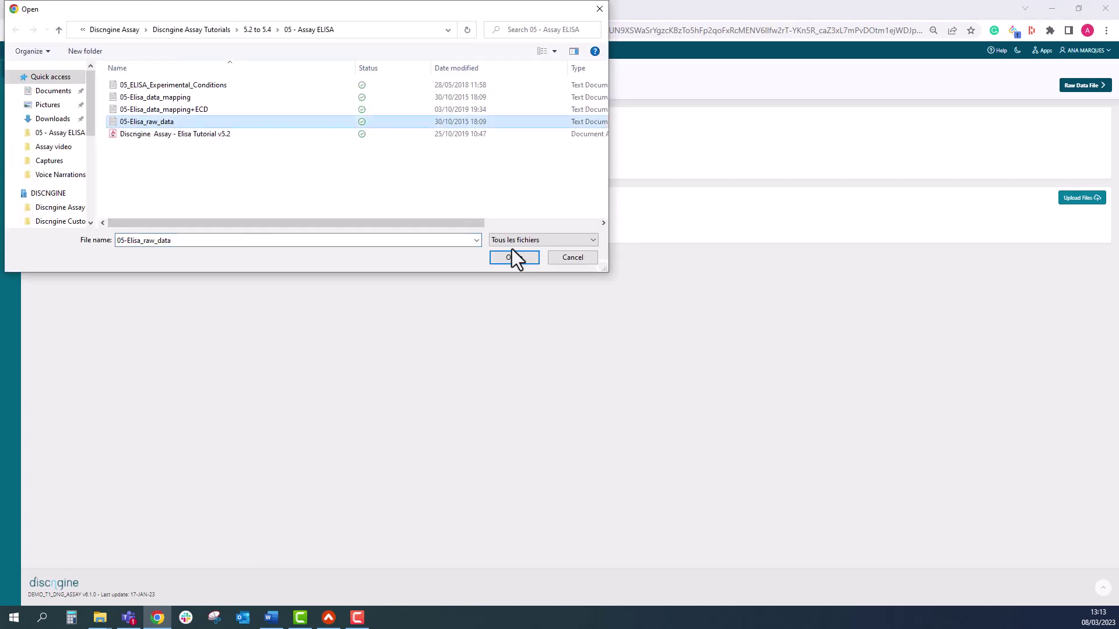
{"action": "left_click", "coordinate": [526, 261]}
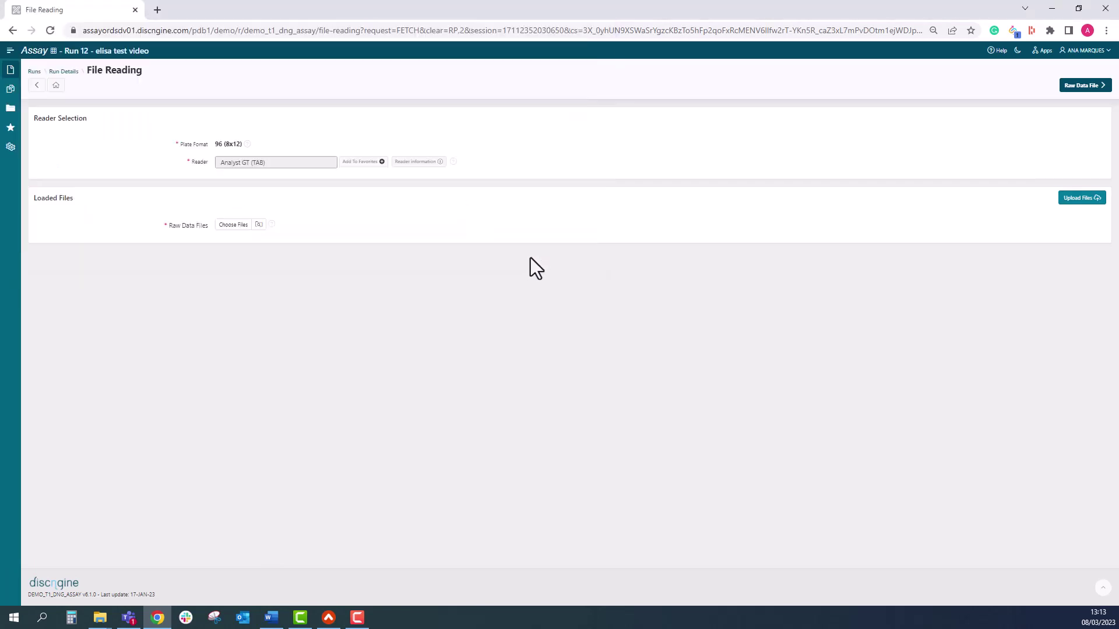
{"action": "left_click", "coordinate": [1082, 200]}
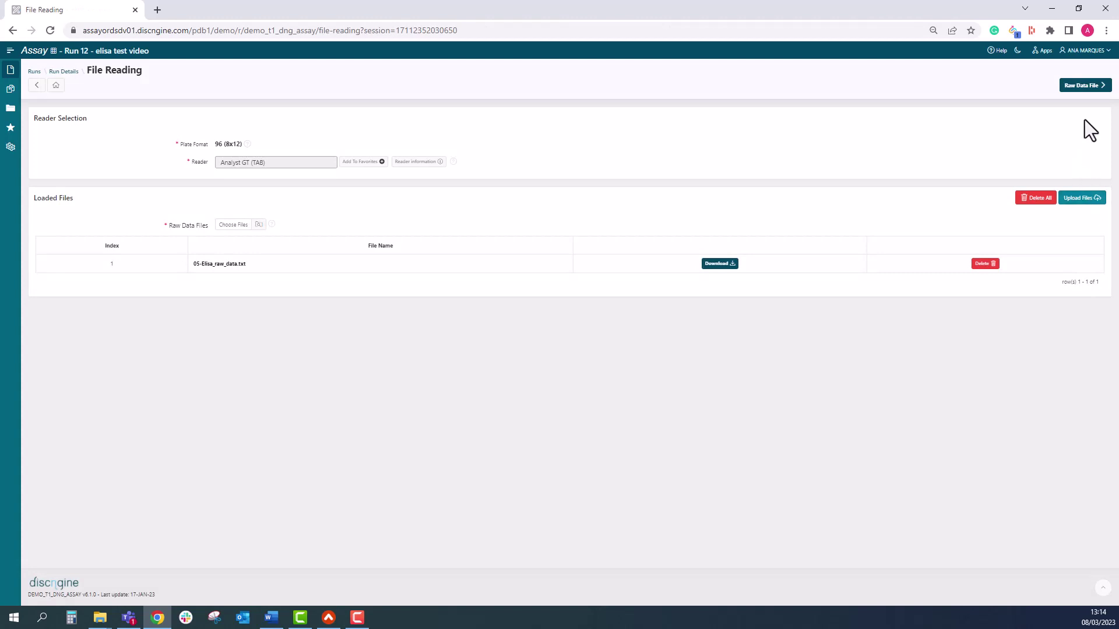
Step: Advance the run through the raw data and plate mapping stages to well validation, keeping the template settings
{"action": "left_click", "coordinate": [1085, 86]}
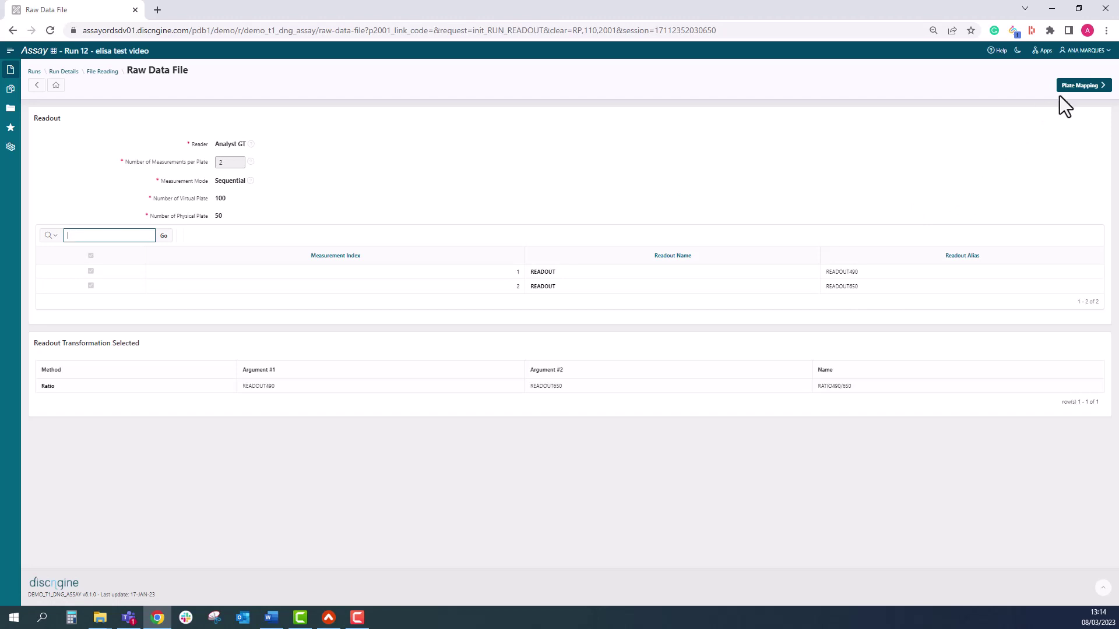
{"action": "left_click", "coordinate": [1074, 88]}
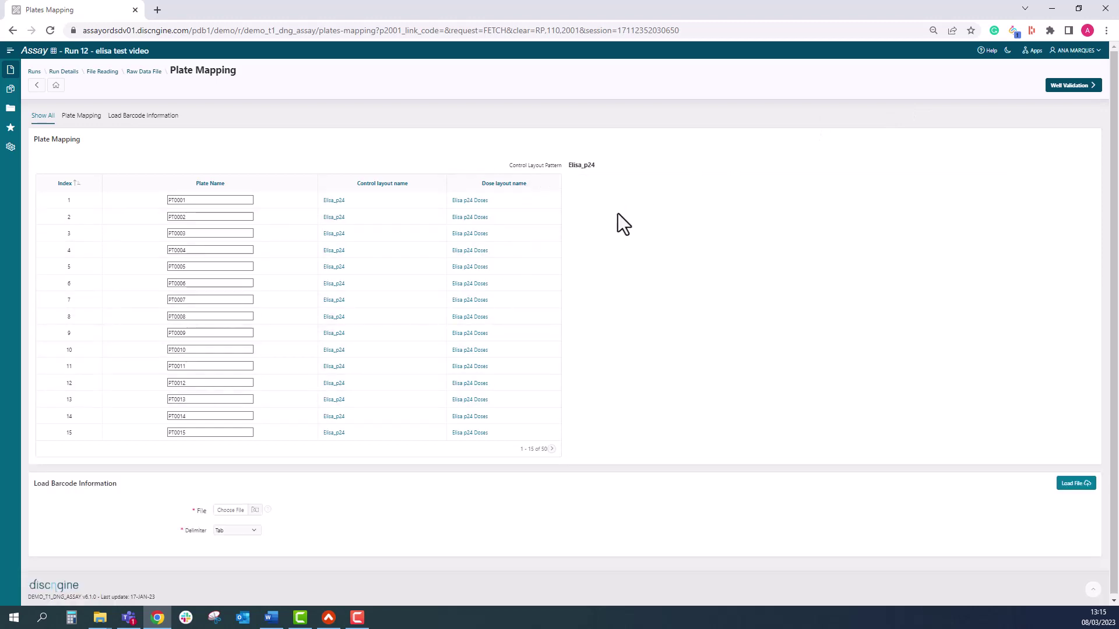
{"action": "left_click", "coordinate": [1081, 90]}
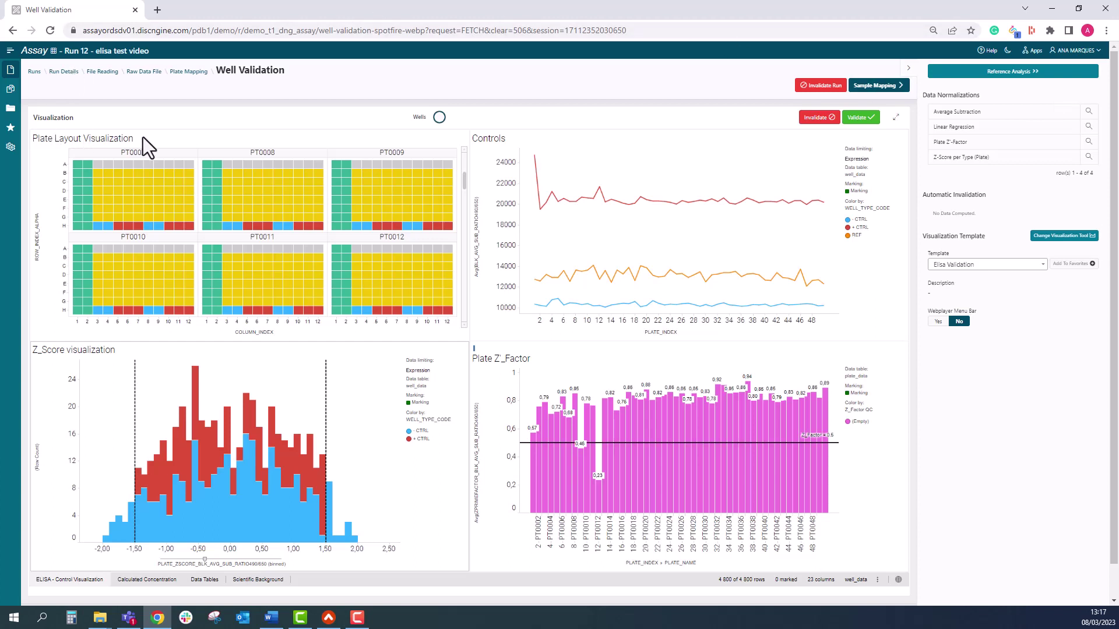
Step: Examine the plate layouts, the calculated concentrations, and the well and plate data tables
{"action": "left_click_drag", "start_coordinate": [467, 176], "coordinate": [463, 212]}
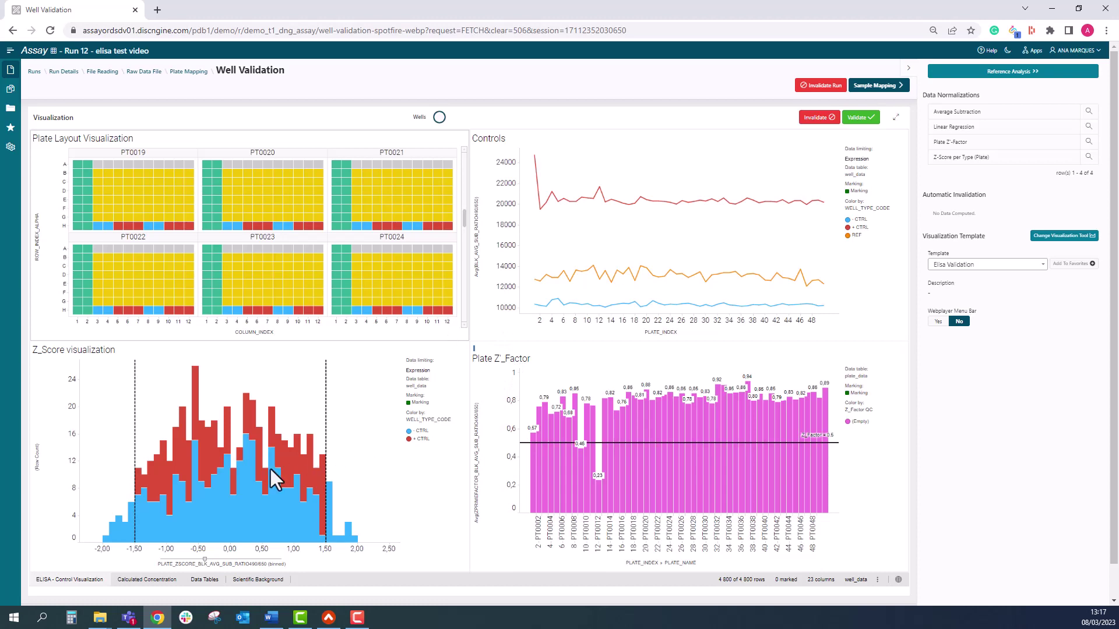
{"action": "left_click", "coordinate": [150, 579]}
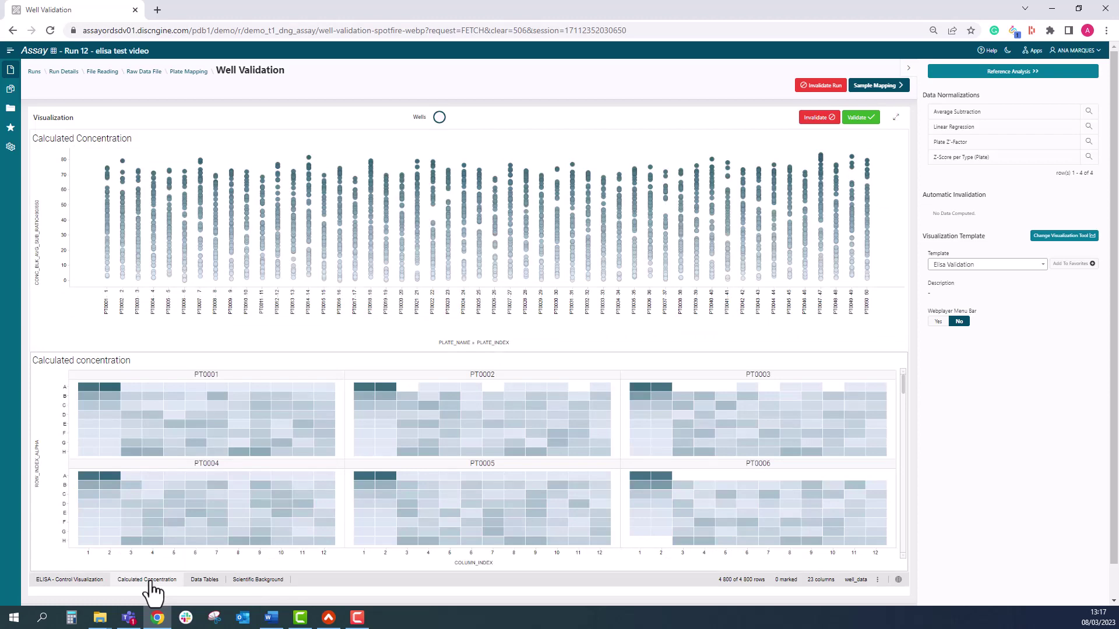
{"action": "left_click", "coordinate": [195, 581]}
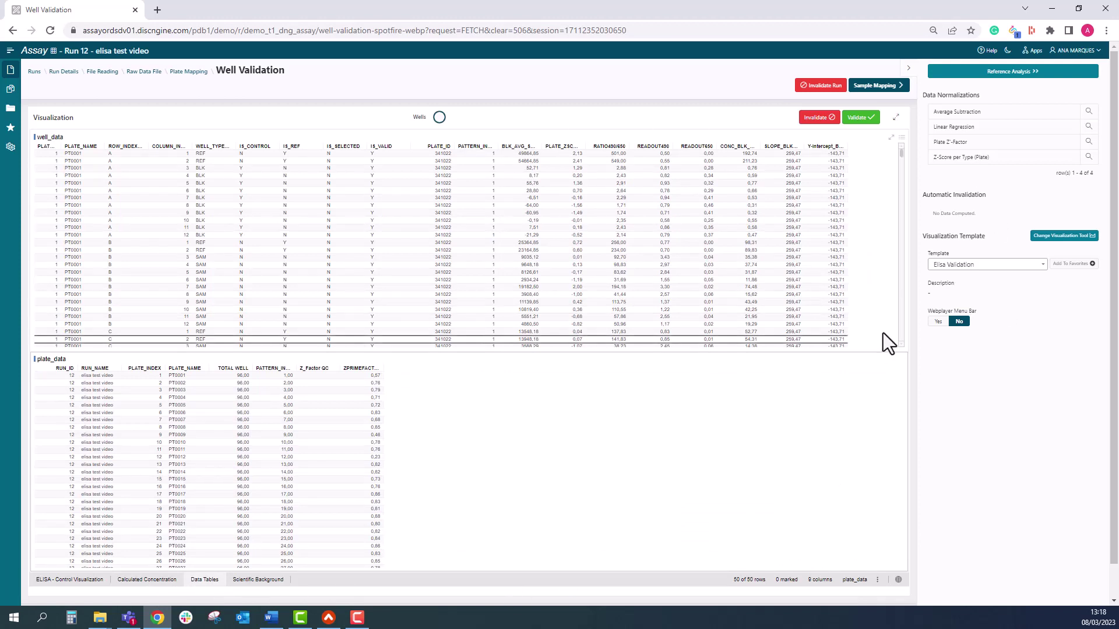
{"action": "left_click_drag", "start_coordinate": [901, 156], "coordinate": [901, 166]}
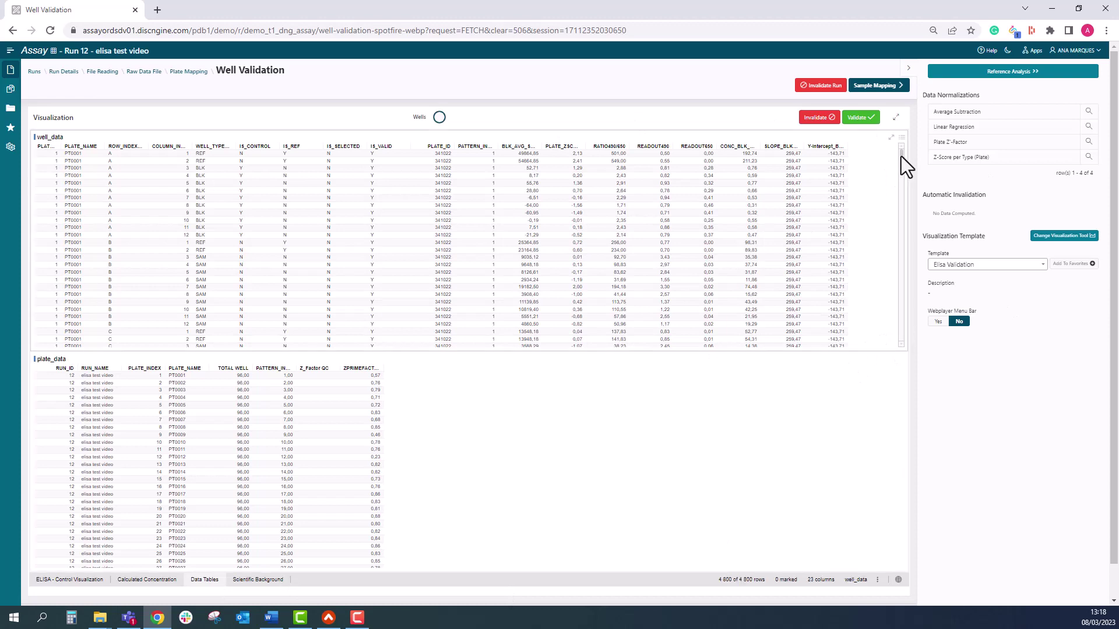
{"action": "scroll", "coordinate": [898, 194], "scroll_direction": "up", "scroll_amount": 10}
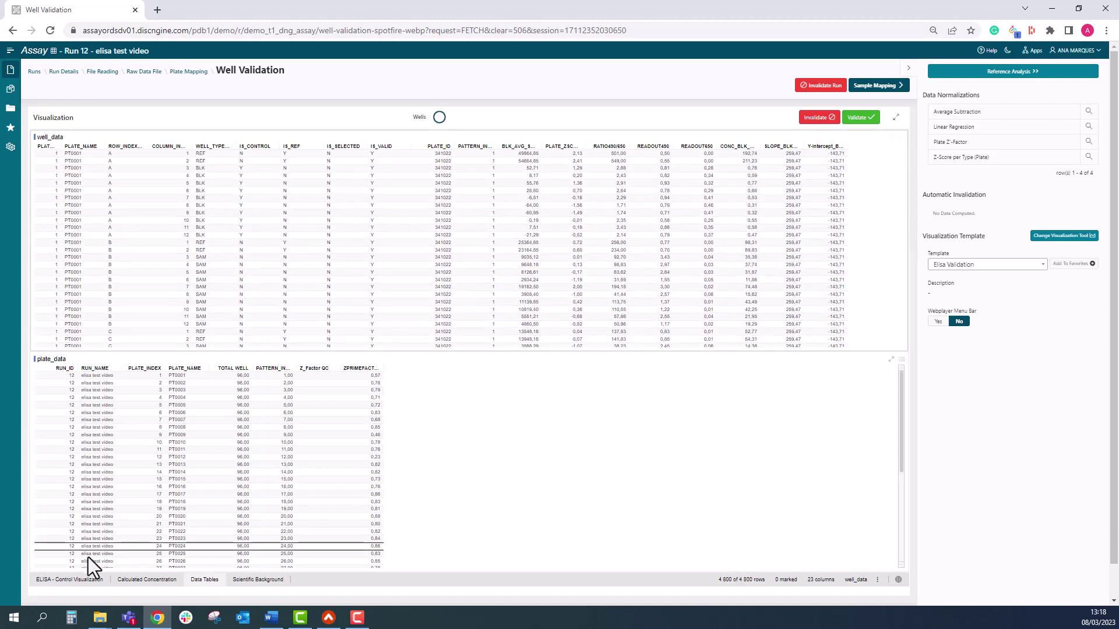
Step: Invalidate the outlying + CTRL point of the first plate in the Controls chart of the ELISA control visualization
{"action": "left_click", "coordinate": [60, 580]}
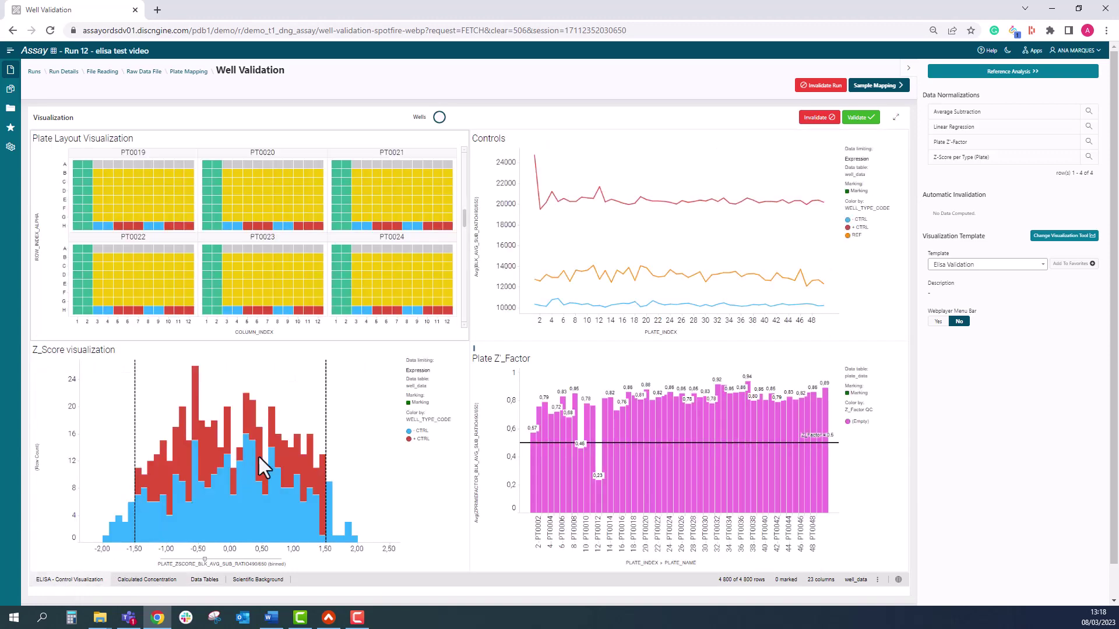
{"action": "left_click", "coordinate": [532, 153]}
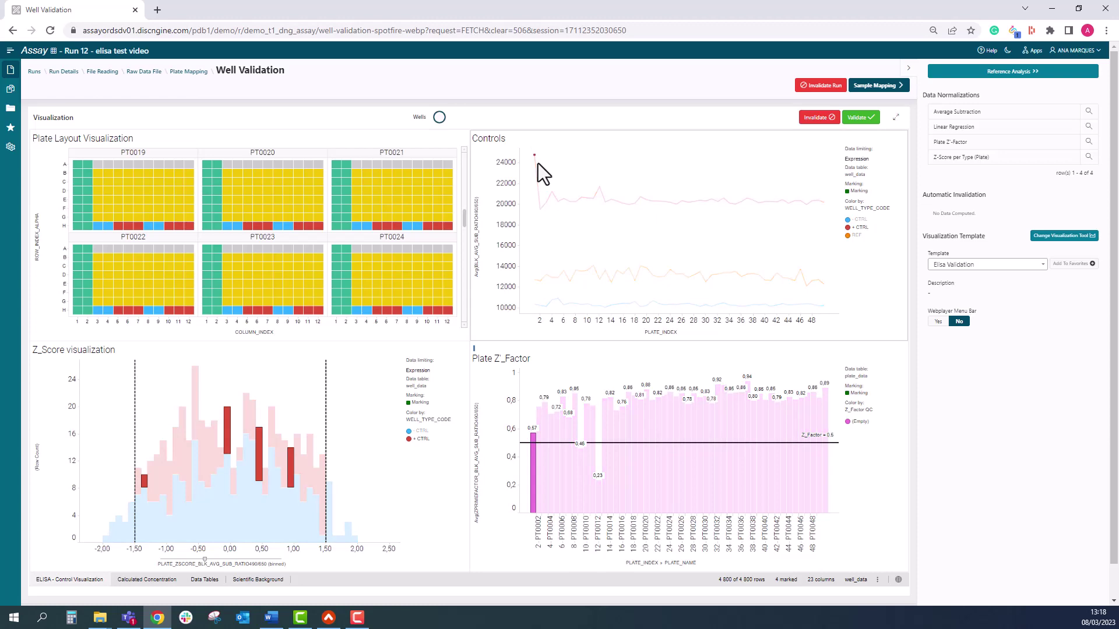
{"action": "left_click", "coordinate": [822, 120]}
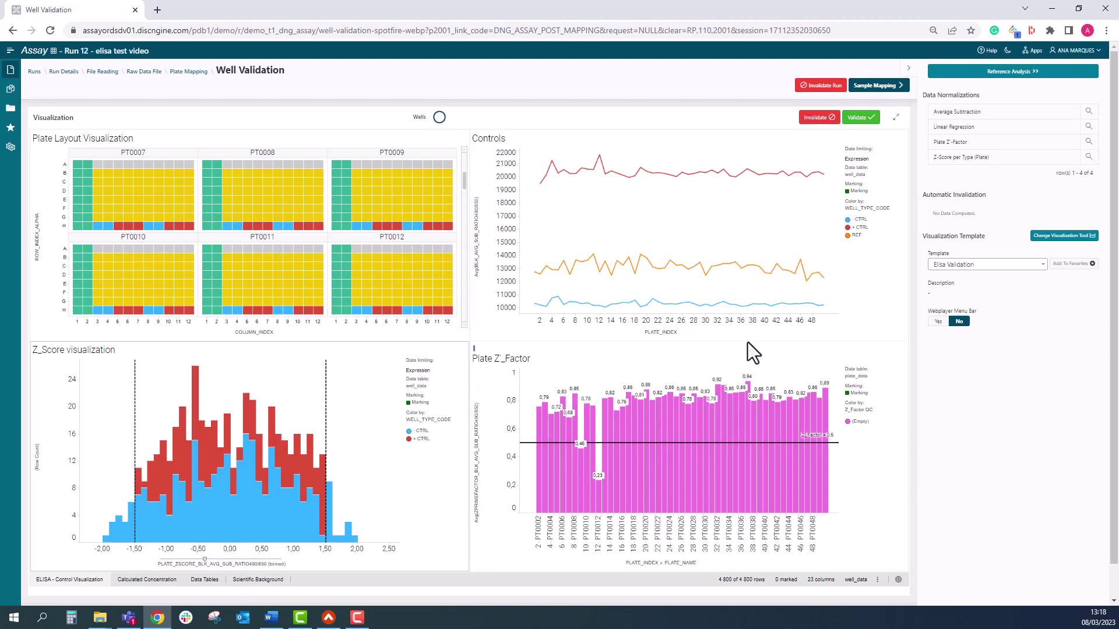
Step: Invalidate plates PT0012 and PT0009, whose bars lie below the threshold line in the Plate Z'_Factor chart
{"action": "left_click", "coordinate": [599, 492]}
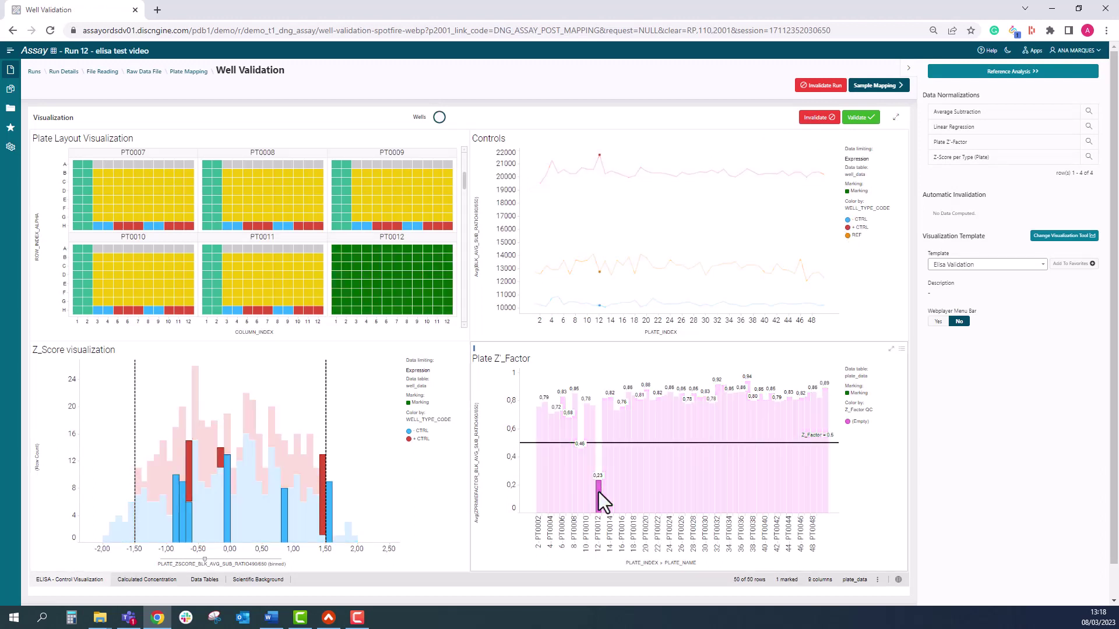
{"action": "left_click", "coordinate": [581, 463], "text": "ctrl"}
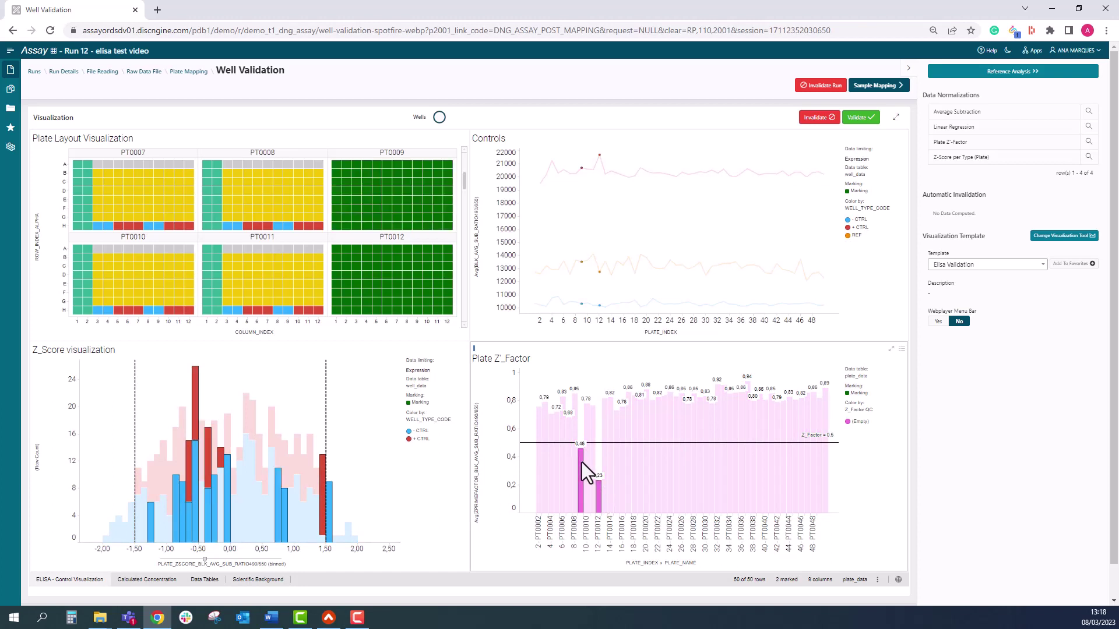
{"action": "left_click", "coordinate": [813, 119]}
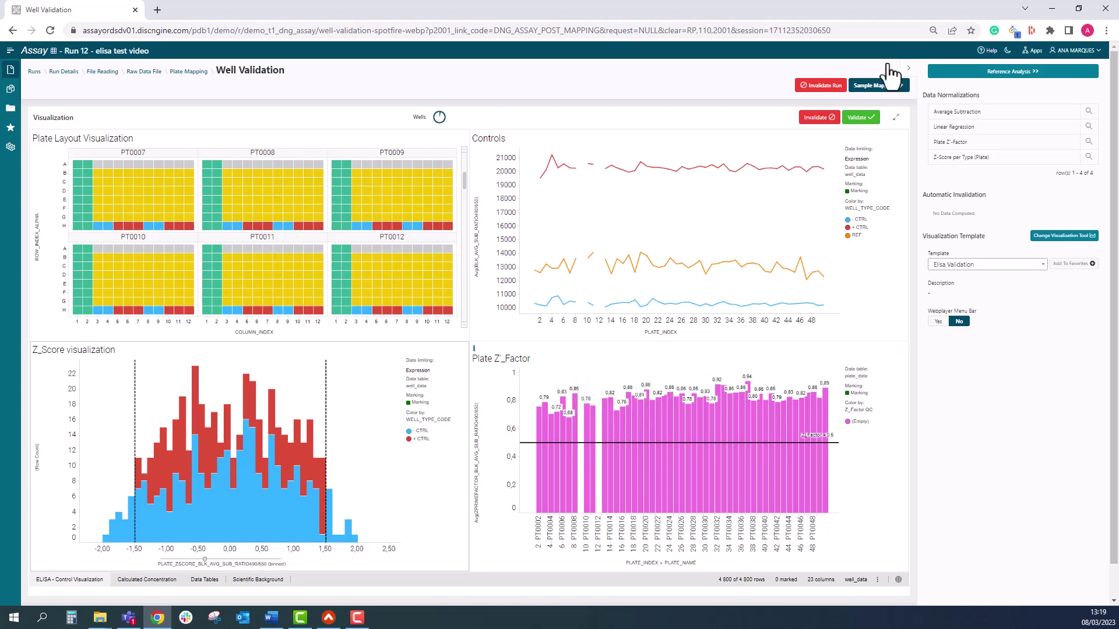
Step: Review the reference analysis by marking reference^18, reference^22 and reference^27 in turn, and return to well validation
{"action": "left_click", "coordinate": [1012, 78]}
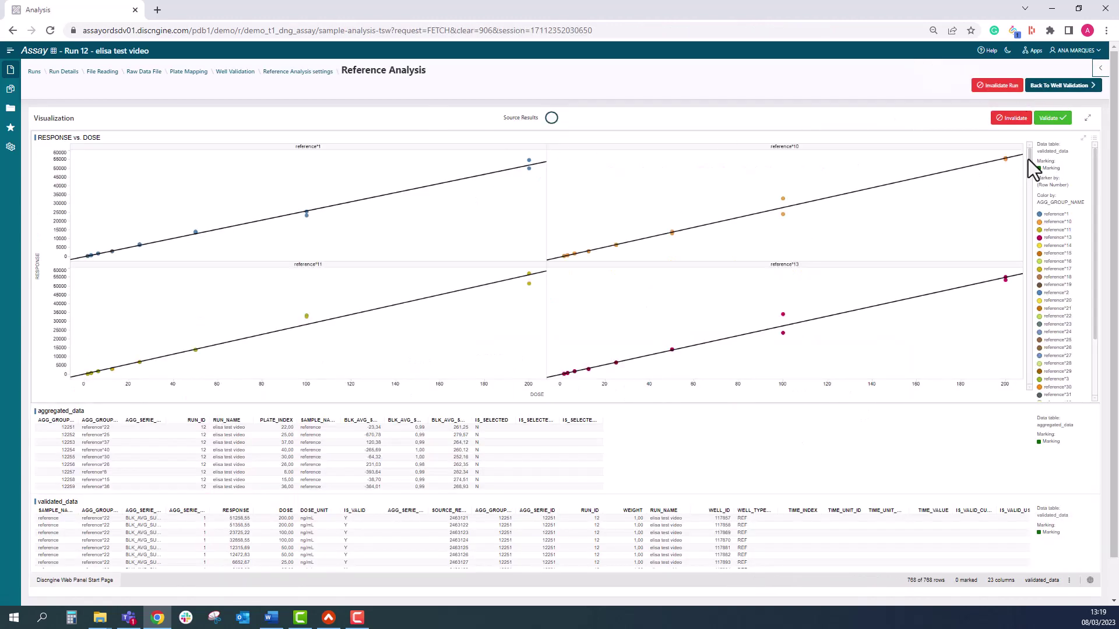
{"action": "left_click", "coordinate": [1054, 279]}
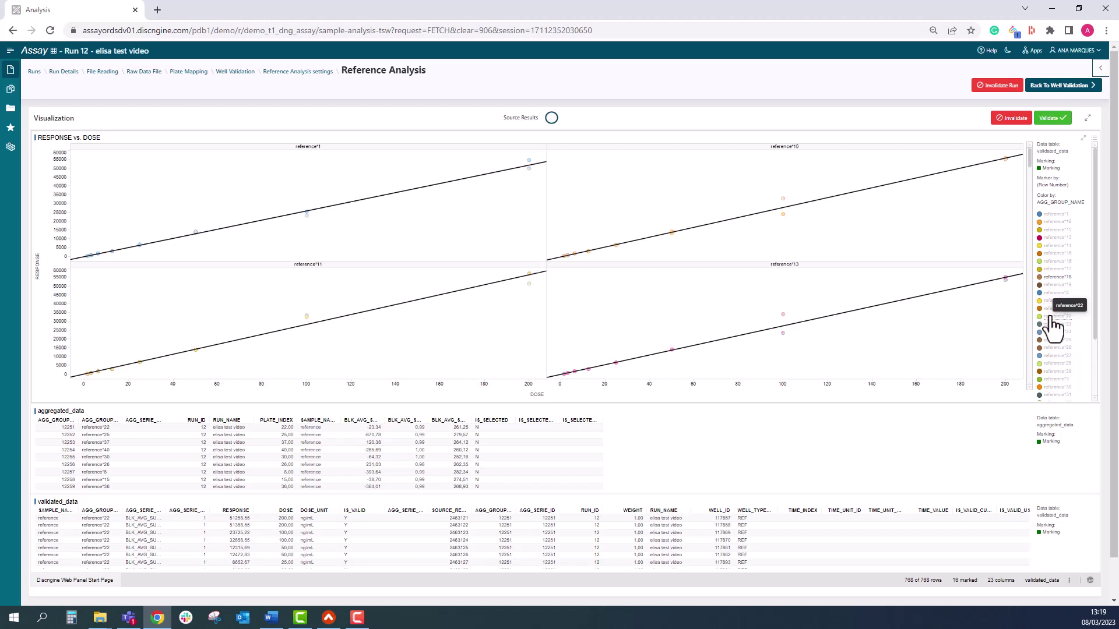
{"action": "left_click", "coordinate": [1052, 317]}
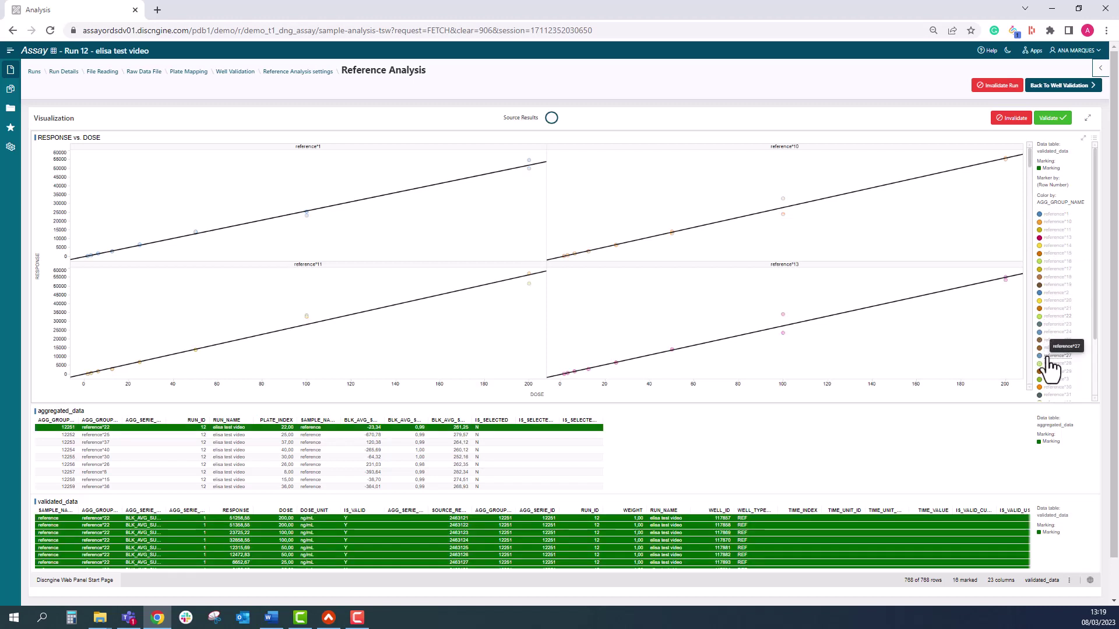
{"action": "left_click", "coordinate": [1048, 356]}
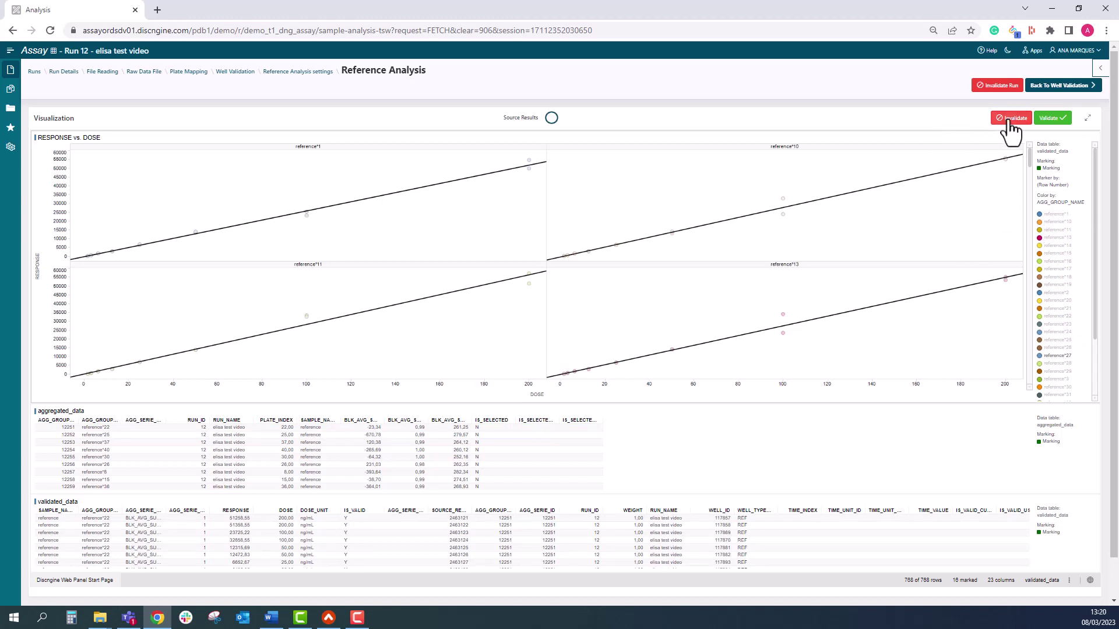
{"action": "left_click", "coordinate": [1061, 88]}
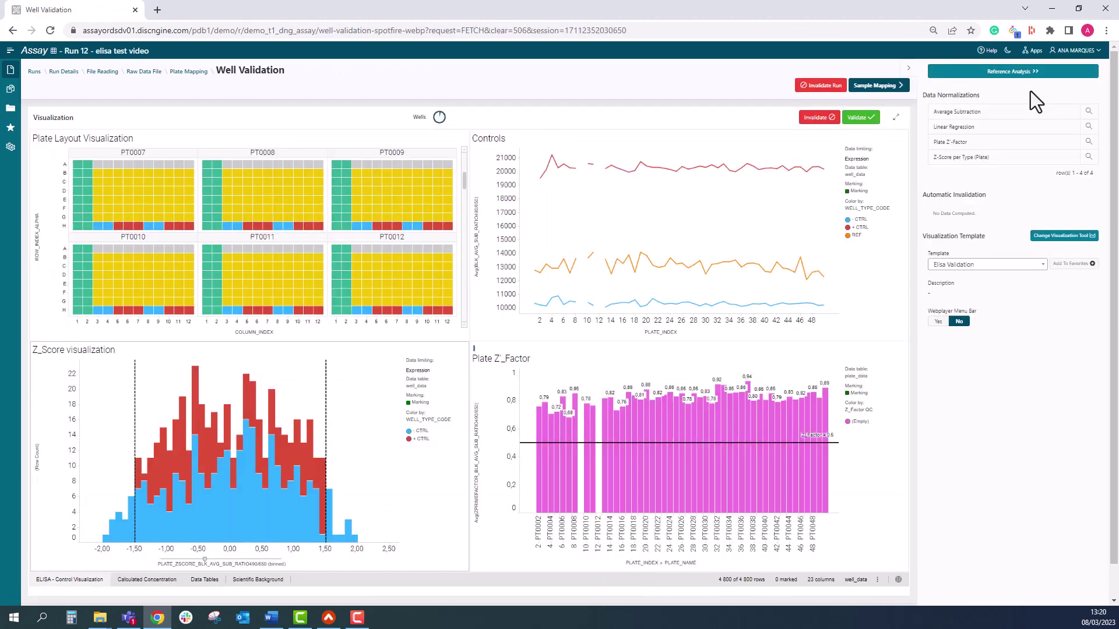
Step: Open sample mapping and set the filling mode to File with Sample, Dose and Experimental Condition as content
{"action": "left_click", "coordinate": [886, 86]}
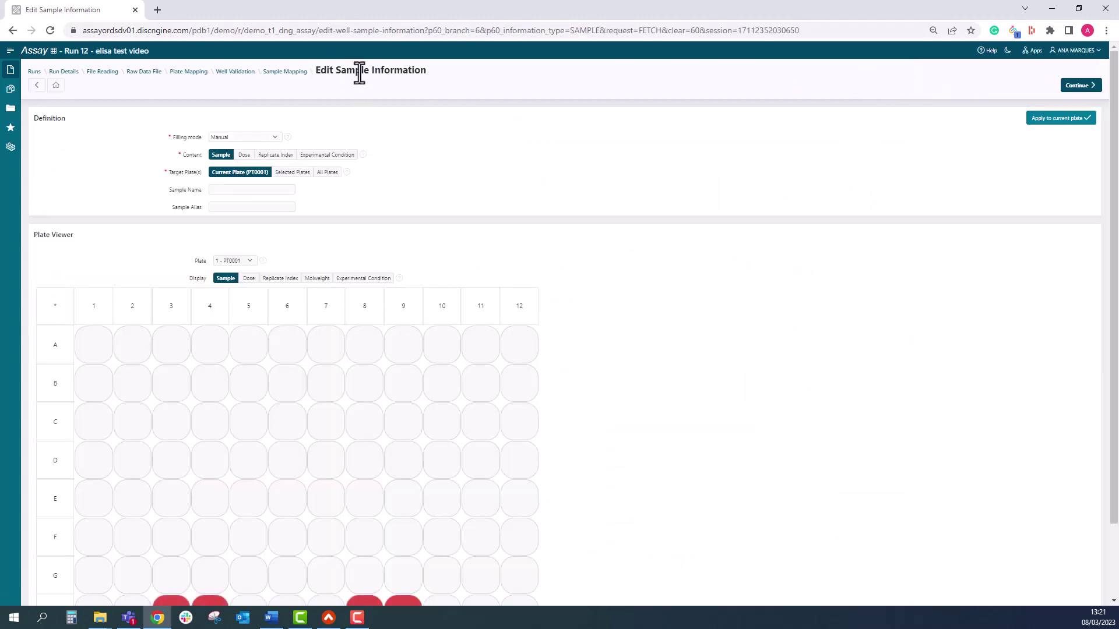
{"action": "left_click", "coordinate": [269, 138]}
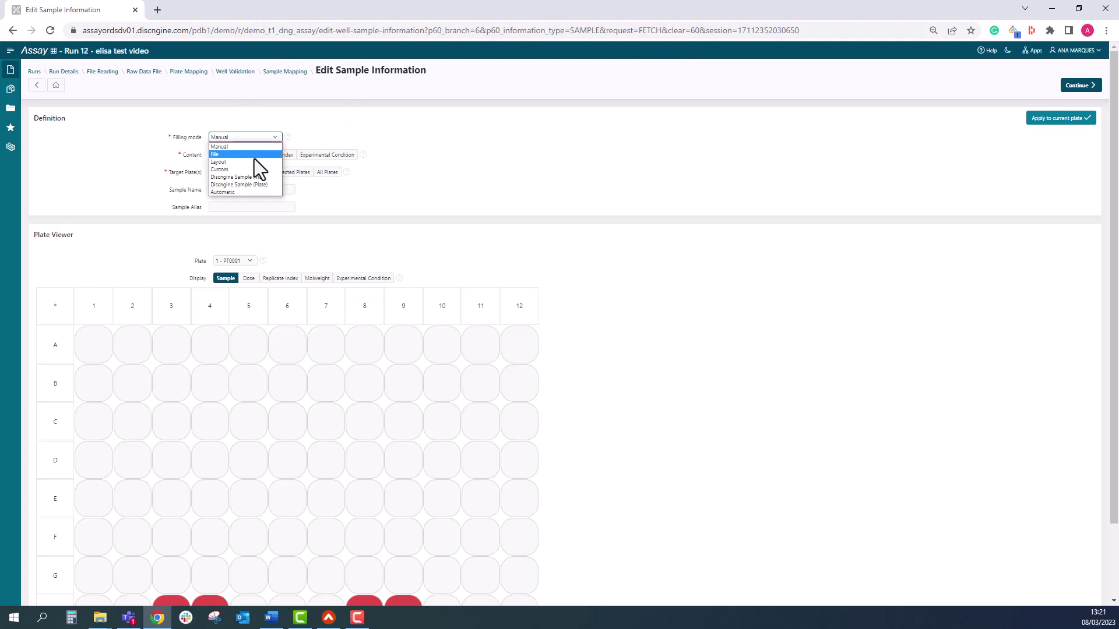
{"action": "left_click", "coordinate": [254, 156]}
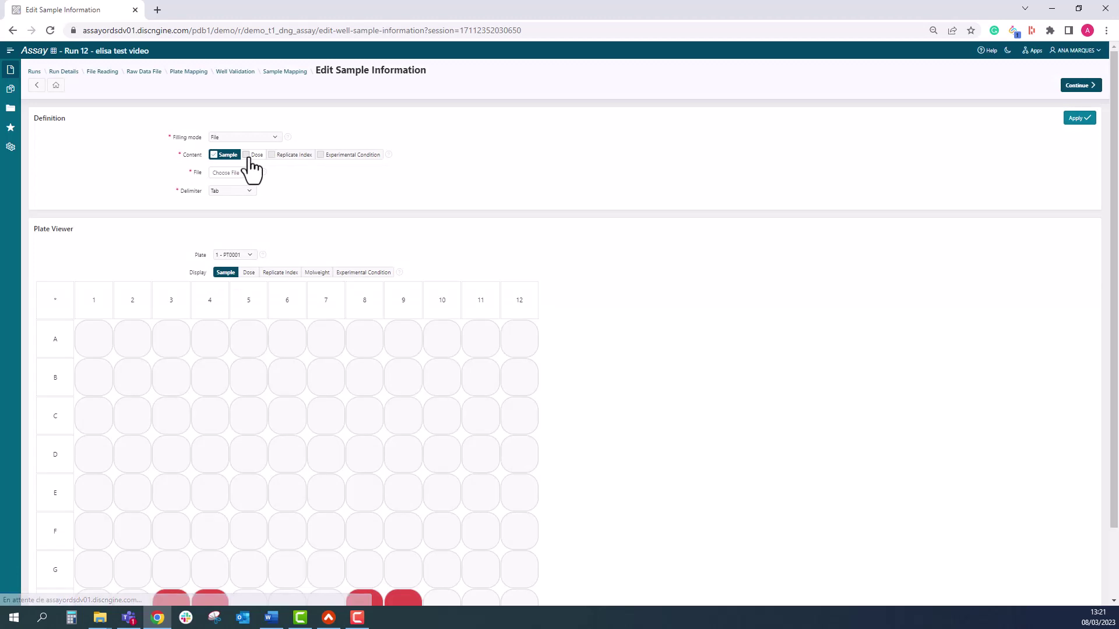
{"action": "left_click", "coordinate": [251, 156]}
{"action": "left_click", "coordinate": [320, 156]}
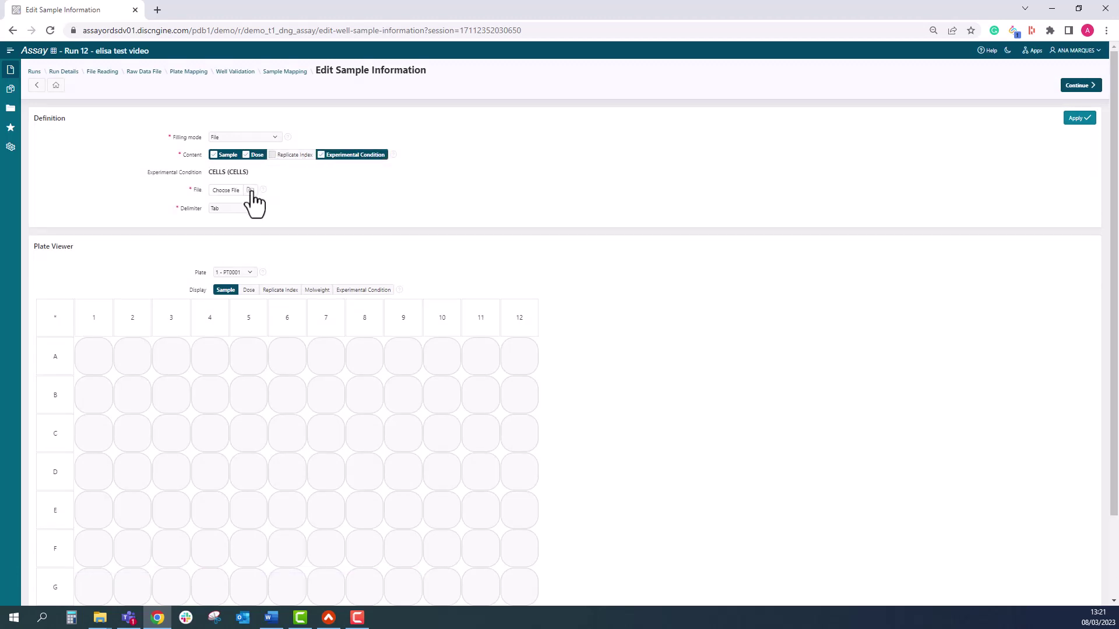
Step: Load 05-Elisa_data_mapping+ECD.txt as the tab-delimited sample information file and apply the mapping
{"action": "left_click", "coordinate": [251, 191]}
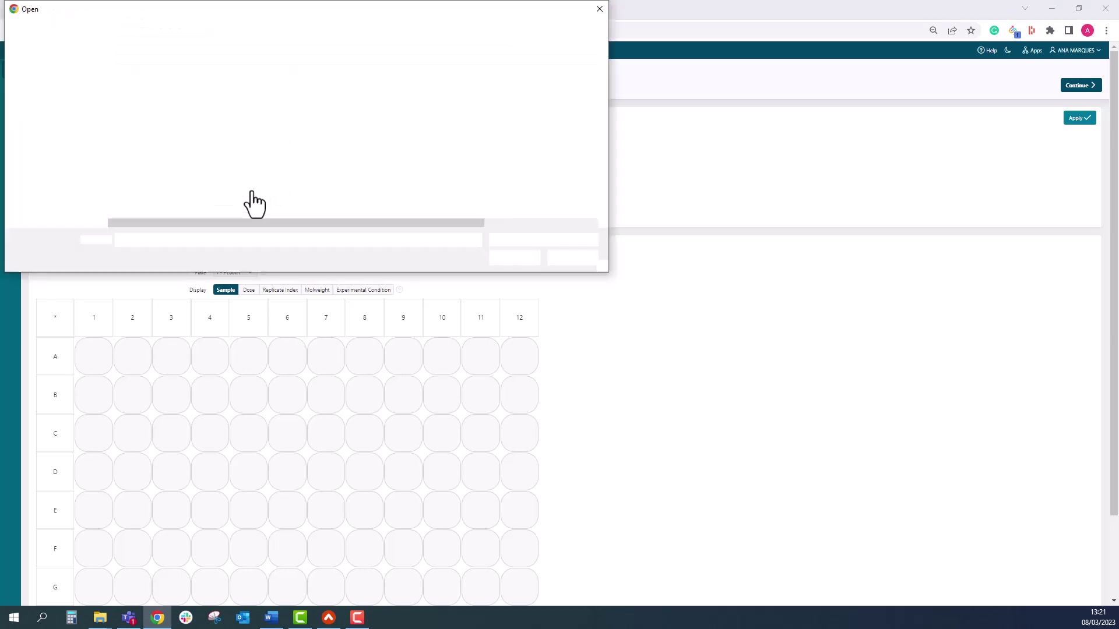
{"action": "left_click", "coordinate": [175, 110]}
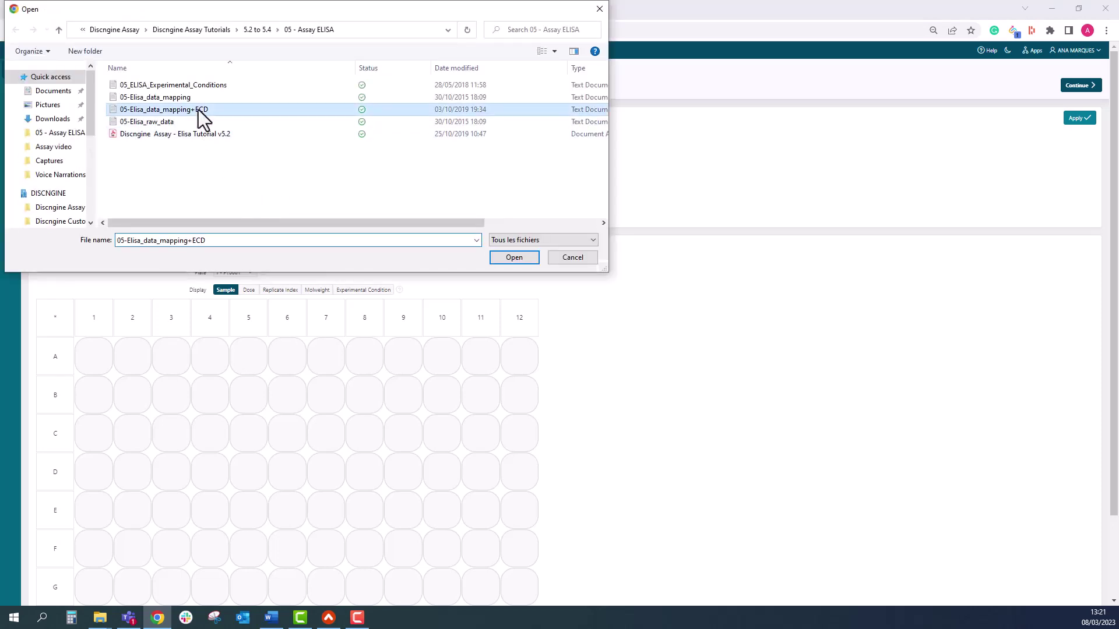
{"action": "left_click", "coordinate": [502, 257]}
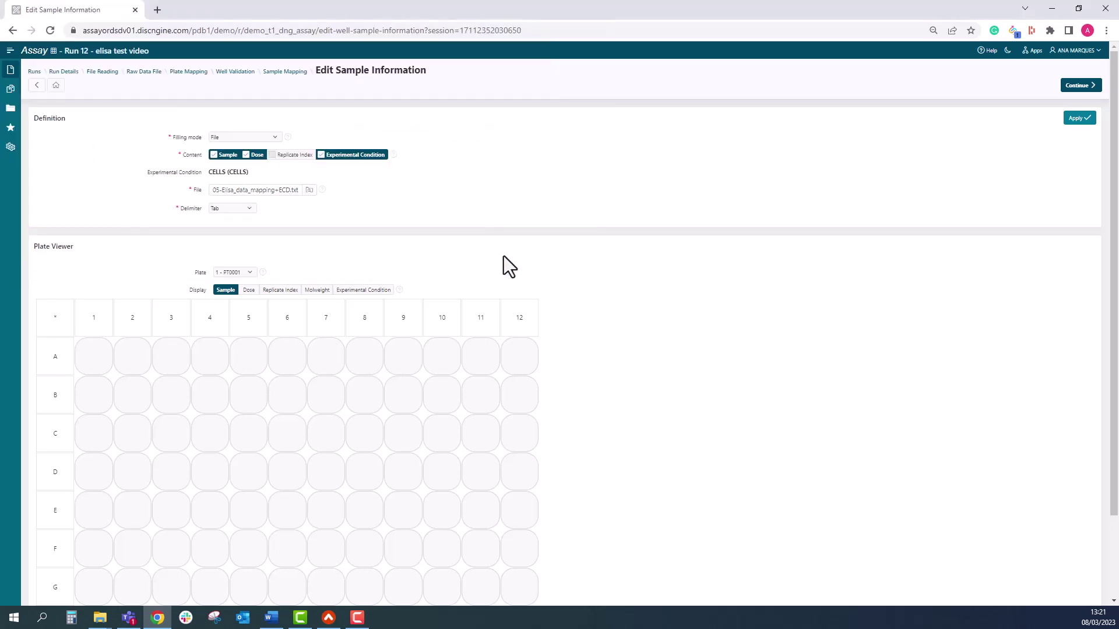
{"action": "left_click", "coordinate": [1078, 118]}
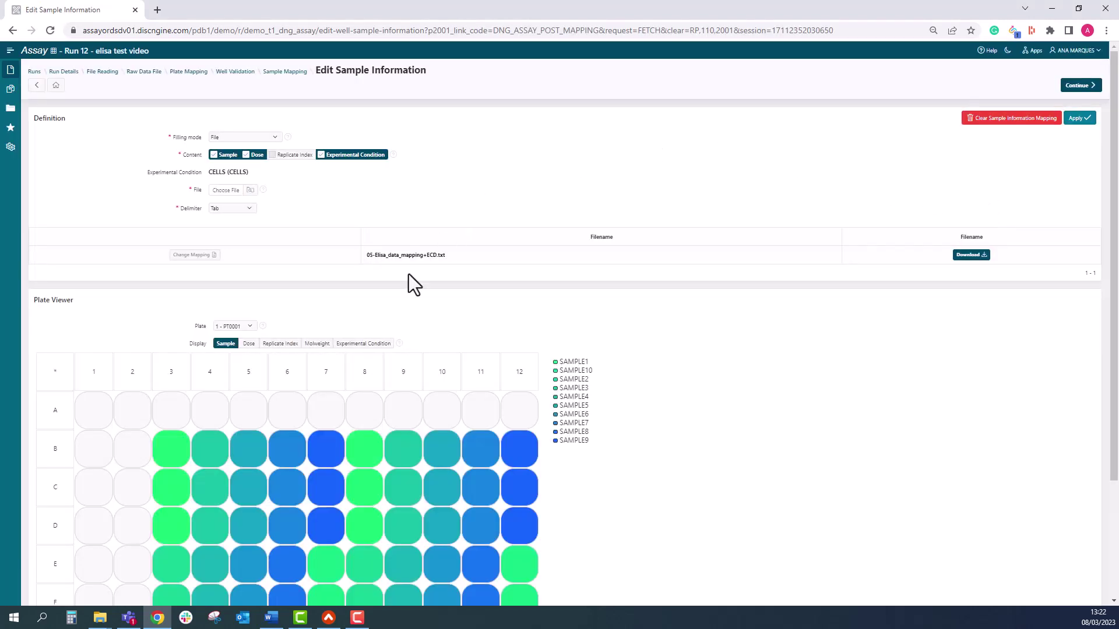
Step: Examine the mapped layout of plate PT0001 in the Plate Viewer by sample, by dose and by experimental condition
{"action": "left_click_drag", "start_coordinate": [1113, 275], "coordinate": [1109, 362]}
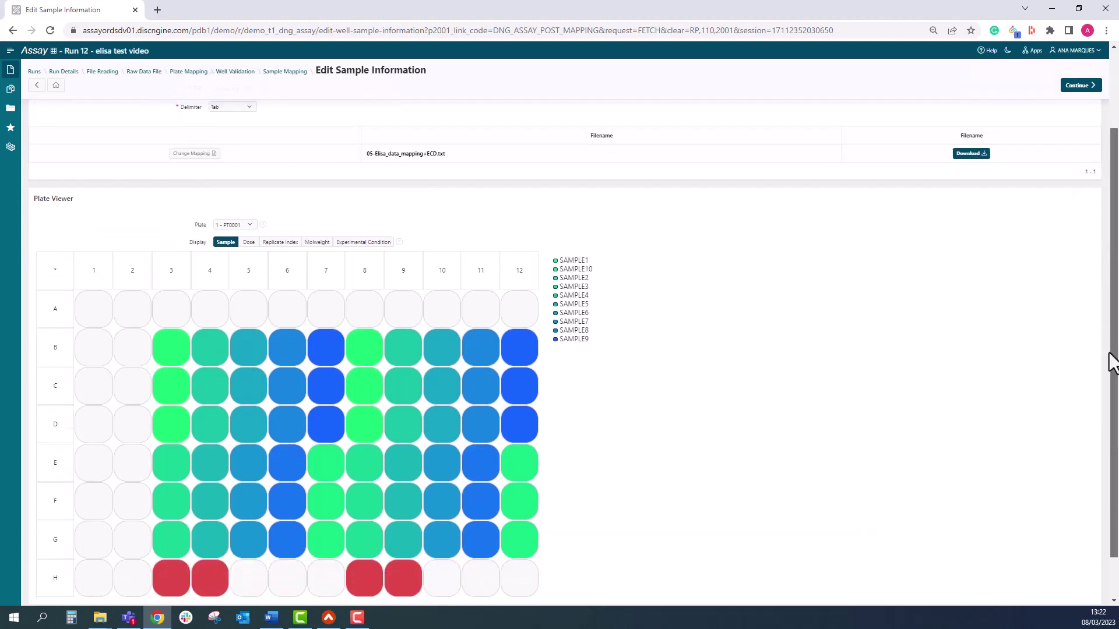
{"action": "left_click", "coordinate": [249, 234]}
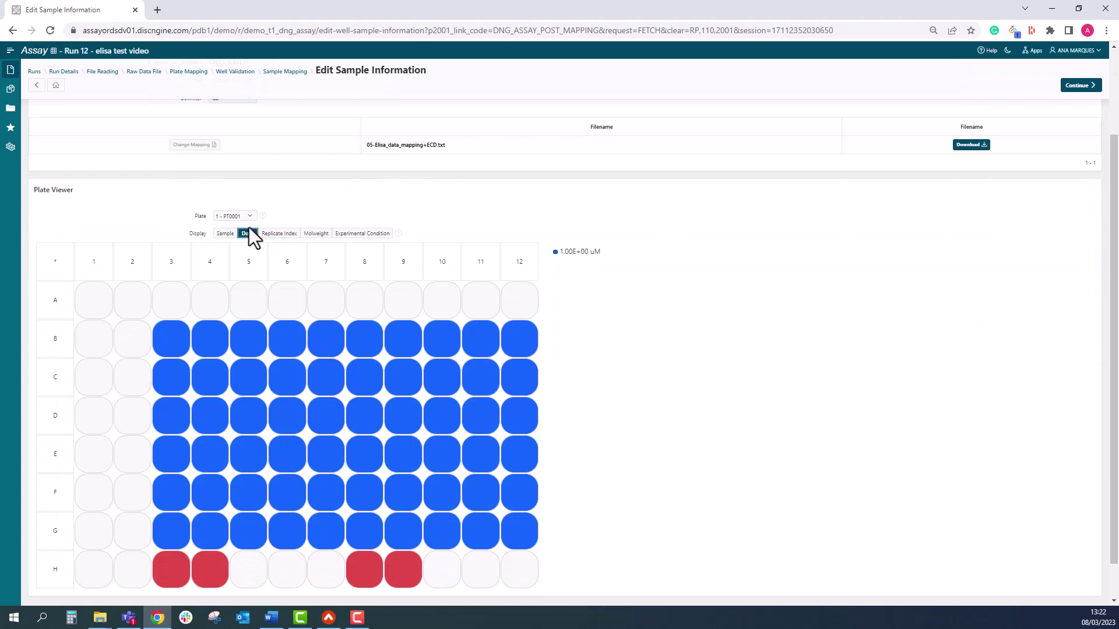
{"action": "left_click", "coordinate": [250, 216]}
{"action": "left_click", "coordinate": [250, 216]}
{"action": "left_click", "coordinate": [367, 233]}
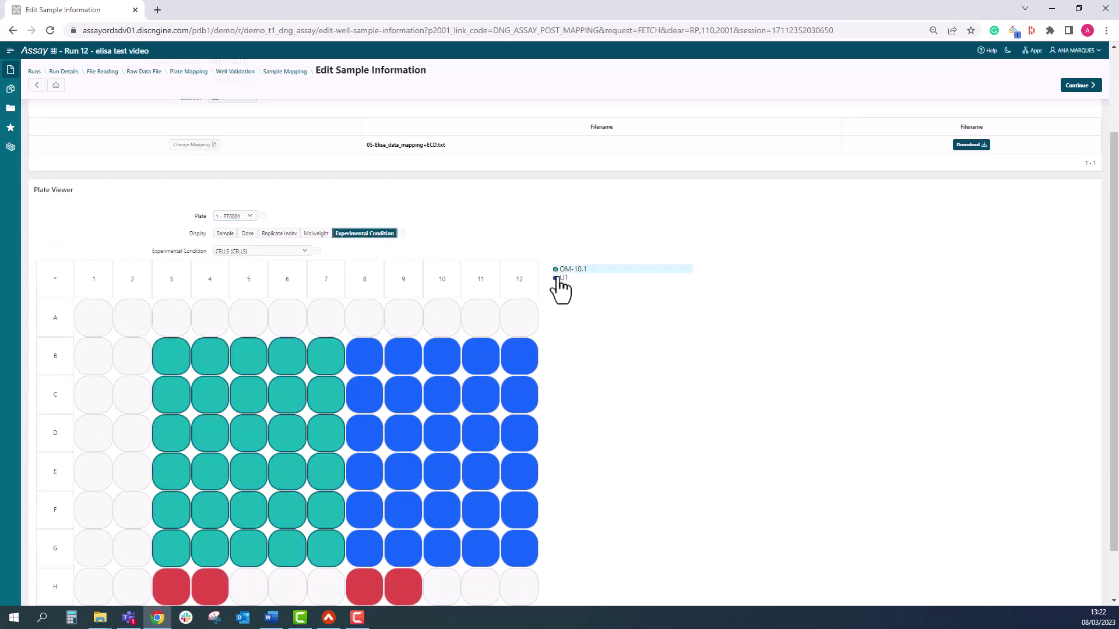
Step: Leave sample information editing, proceed through the sample analysis settings to Sample Analysis, and look over its charts
{"action": "left_click_drag", "start_coordinate": [1117, 349], "coordinate": [1106, 169]}
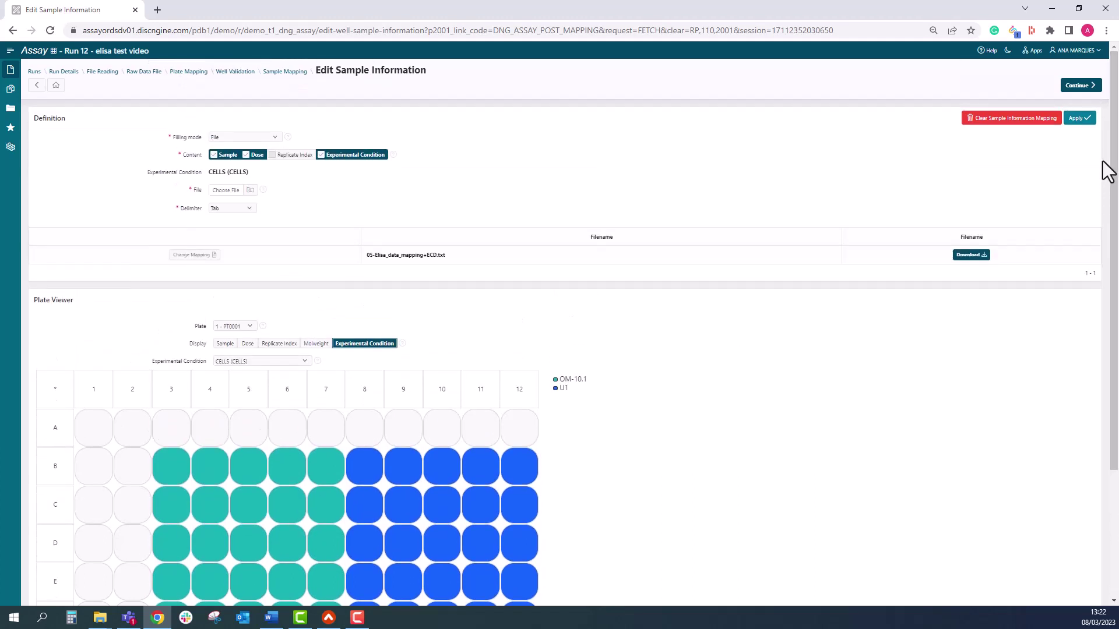
{"action": "left_click", "coordinate": [1075, 85]}
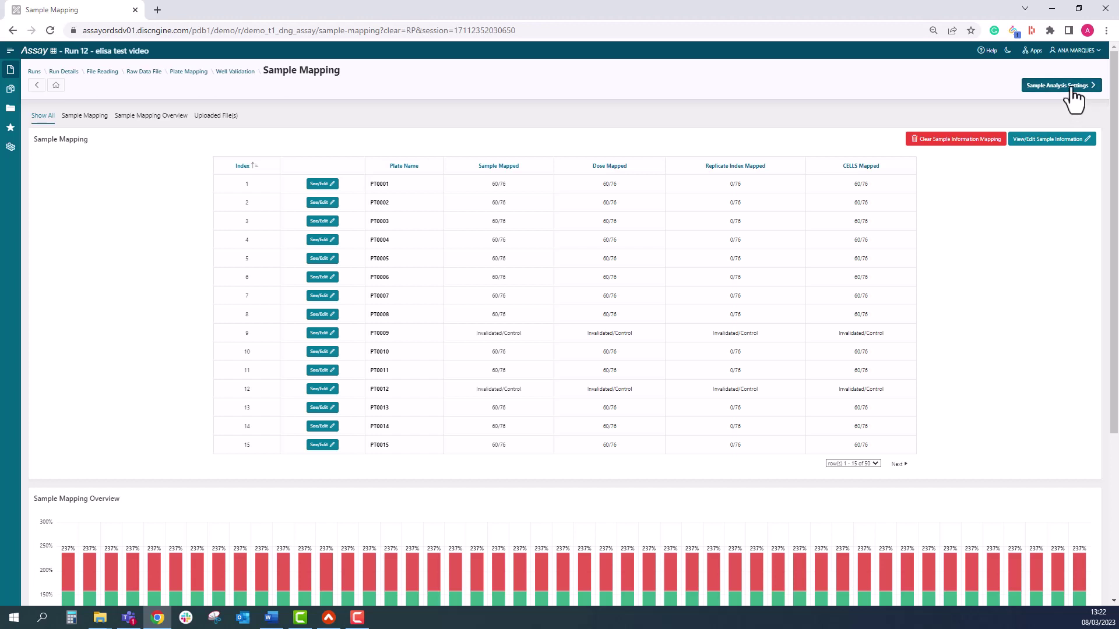
{"action": "left_click", "coordinate": [1072, 87]}
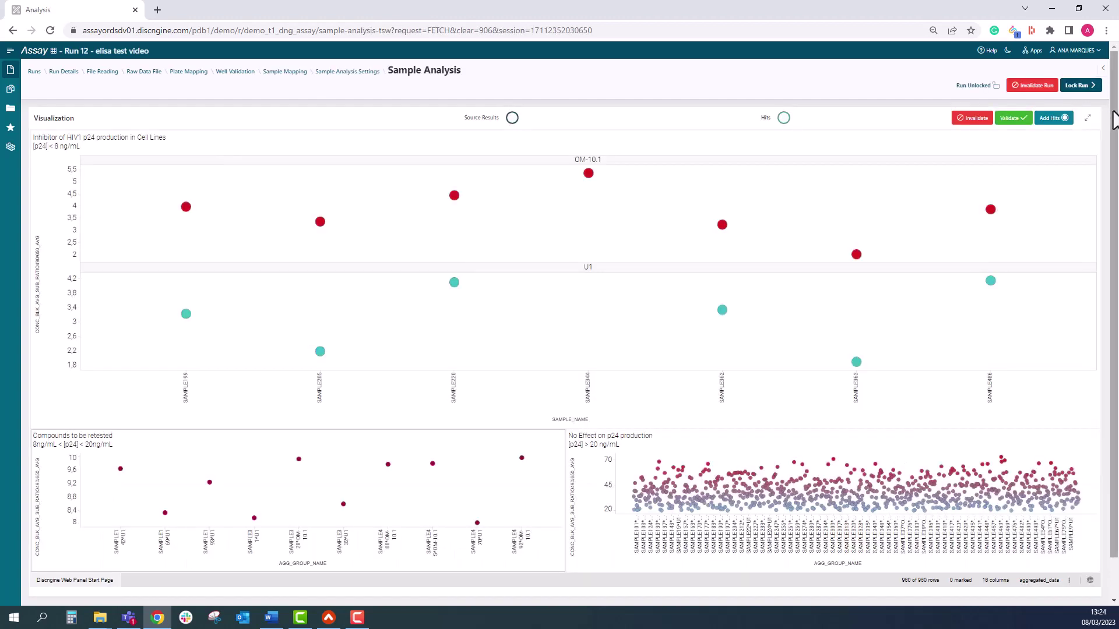
{"action": "scroll", "coordinate": [1116, 121], "scroll_direction": "down", "scroll_amount": 2}
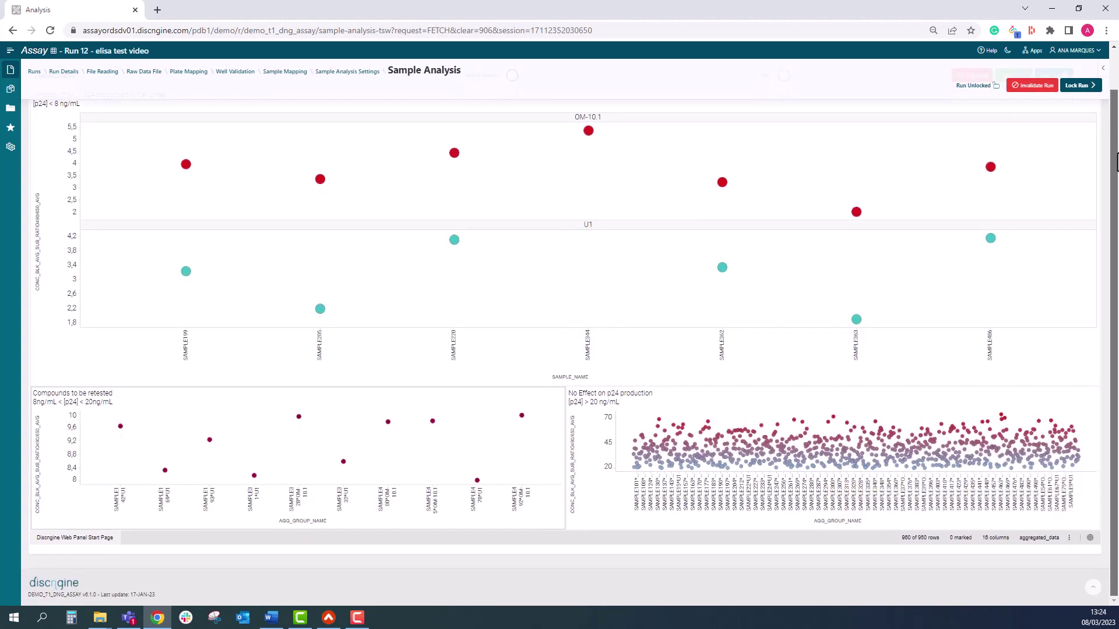
{"action": "scroll", "coordinate": [1116, 137], "scroll_direction": "up", "scroll_amount": 2}
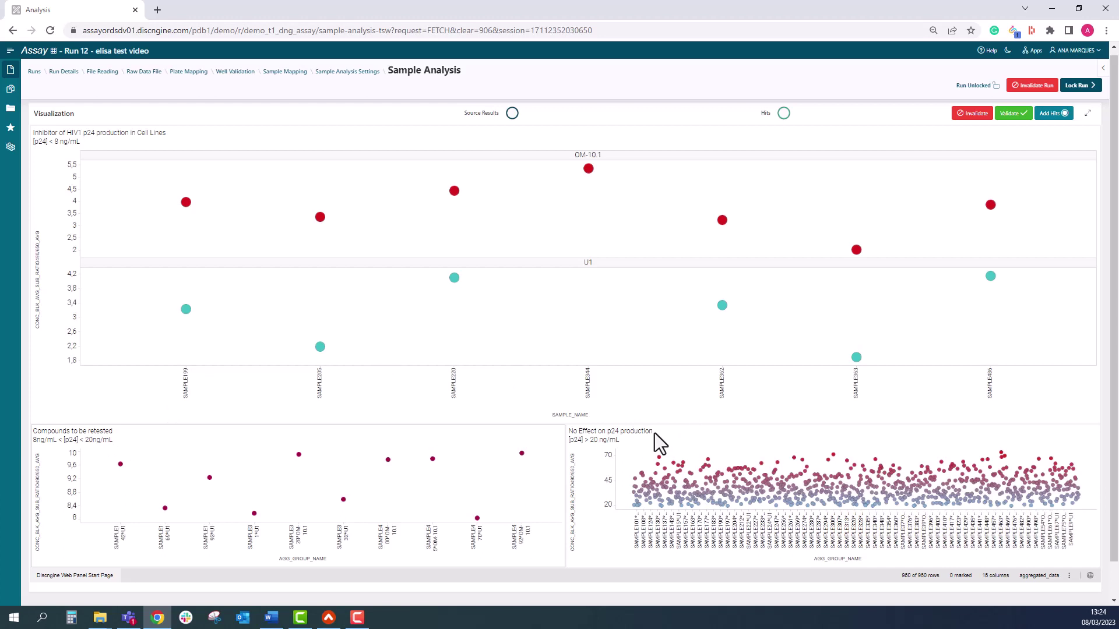
Step: Expand the analysis side pane, mark all points in the Inhibitor of HIV1 p24 production chart and add them as hits
{"action": "left_click", "coordinate": [1102, 69]}
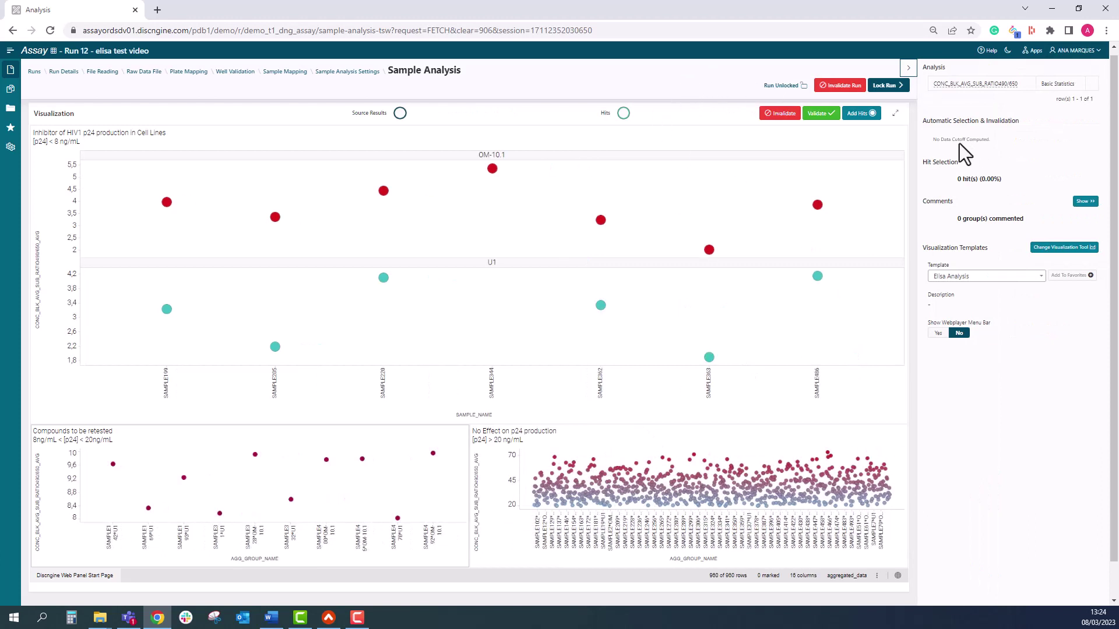
{"action": "left_click_drag", "start_coordinate": [117, 163], "coordinate": [895, 363]}
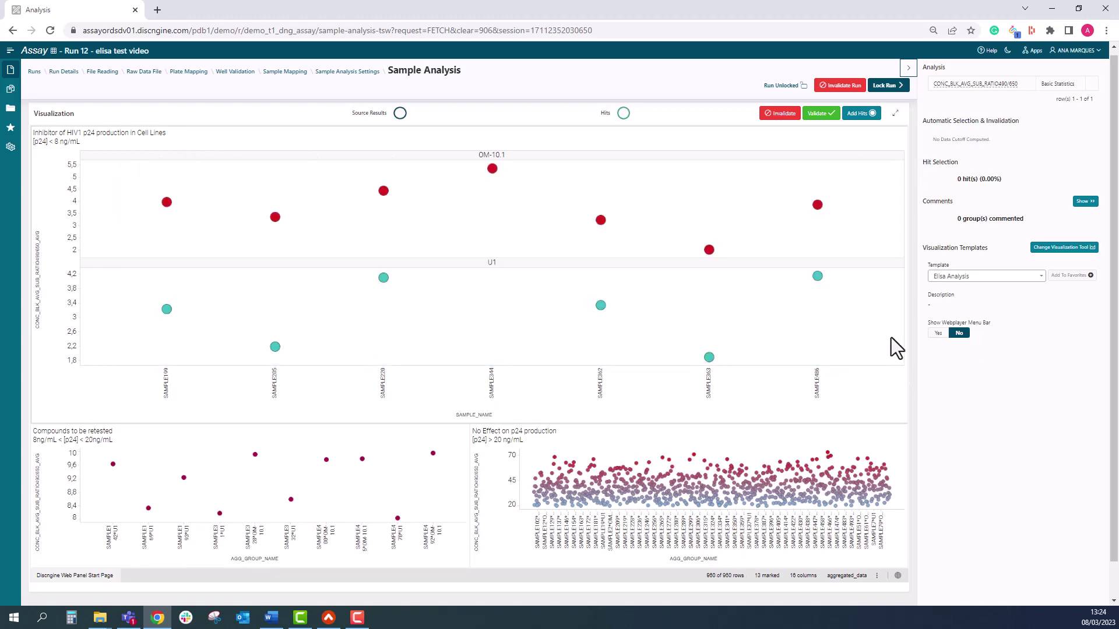
{"action": "left_click", "coordinate": [861, 113]}
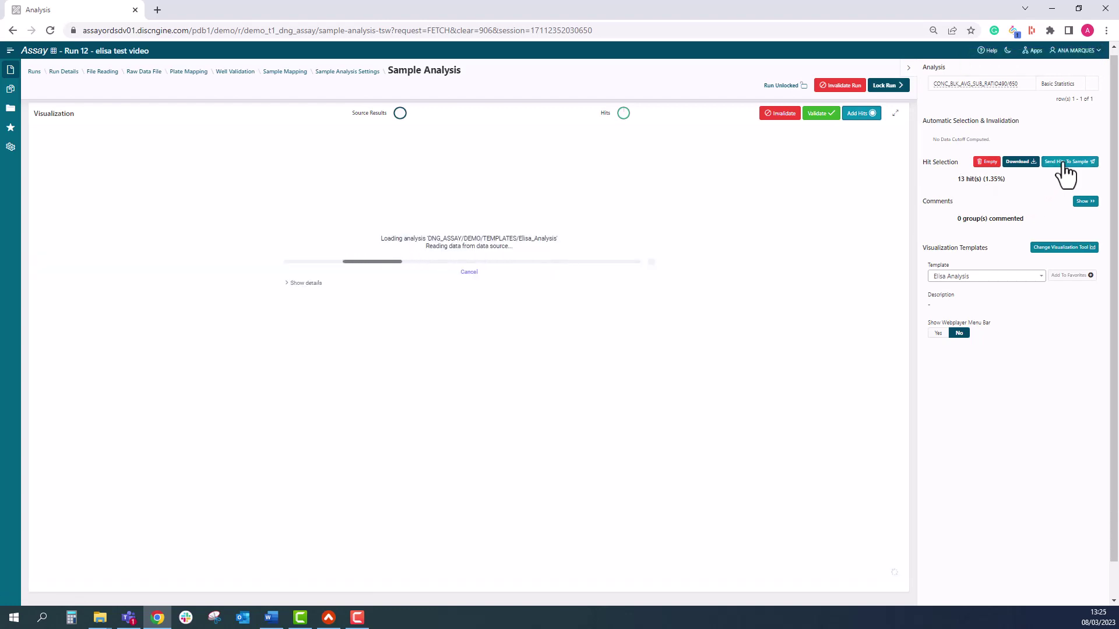
Step: Send the hits to Sample as a new private list of batch type Compound named "hits for p24 inhibition"
{"action": "left_click", "coordinate": [1062, 163]}
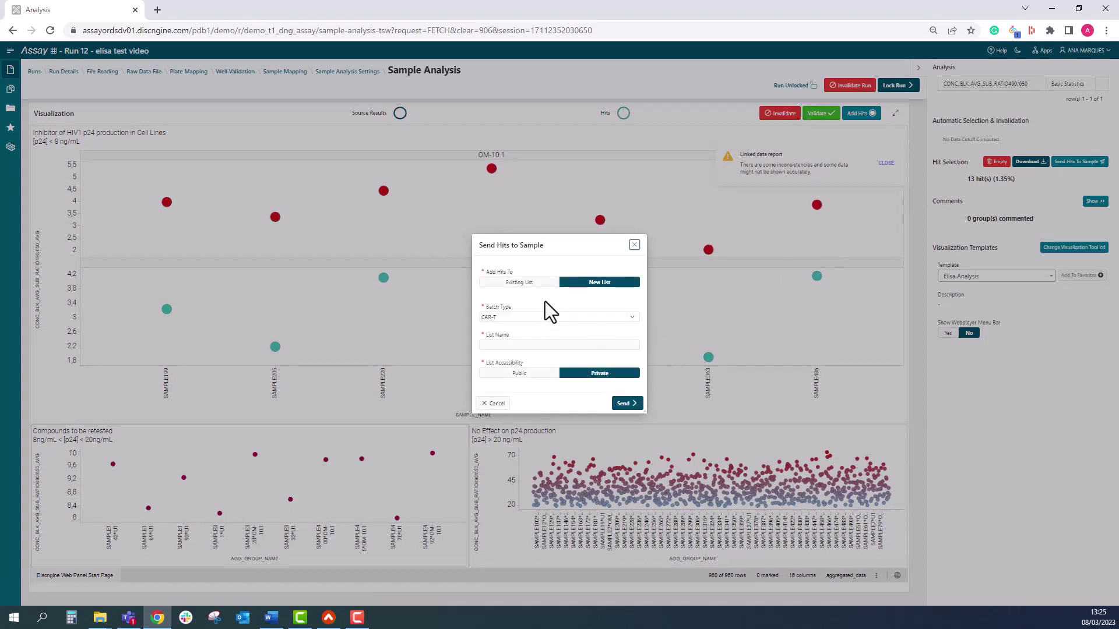
{"action": "left_click", "coordinate": [559, 321]}
{"action": "left_click", "coordinate": [545, 340]}
{"action": "left_click", "coordinate": [535, 346]}
{"action": "type", "text": "hits"}
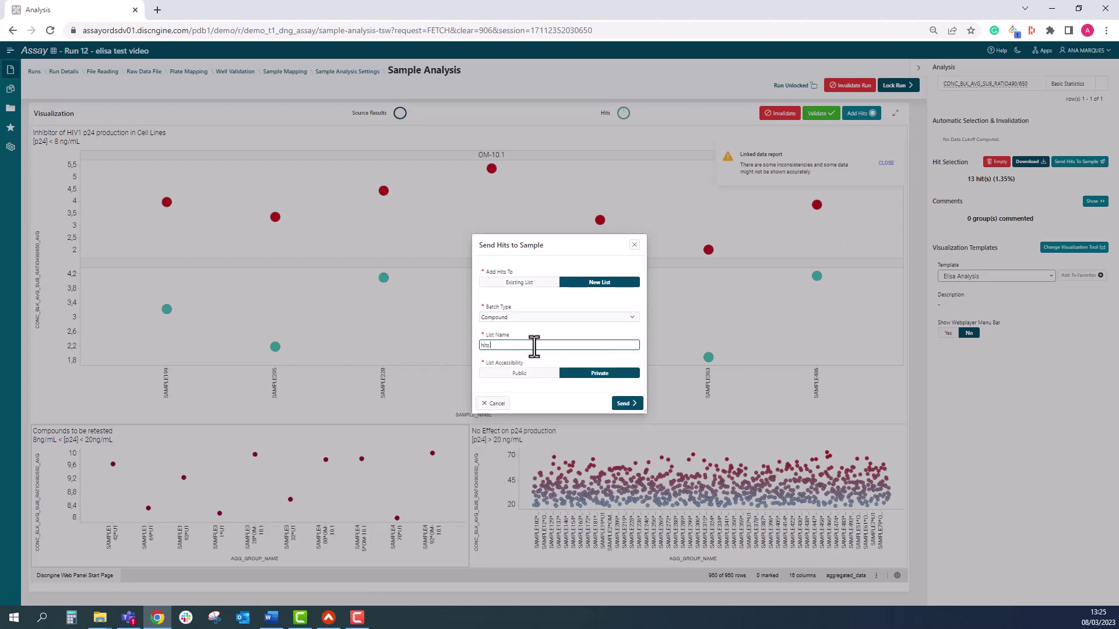
{"action": "type", "text": " for p24 inhibition"}
{"action": "left_click", "coordinate": [624, 404]}
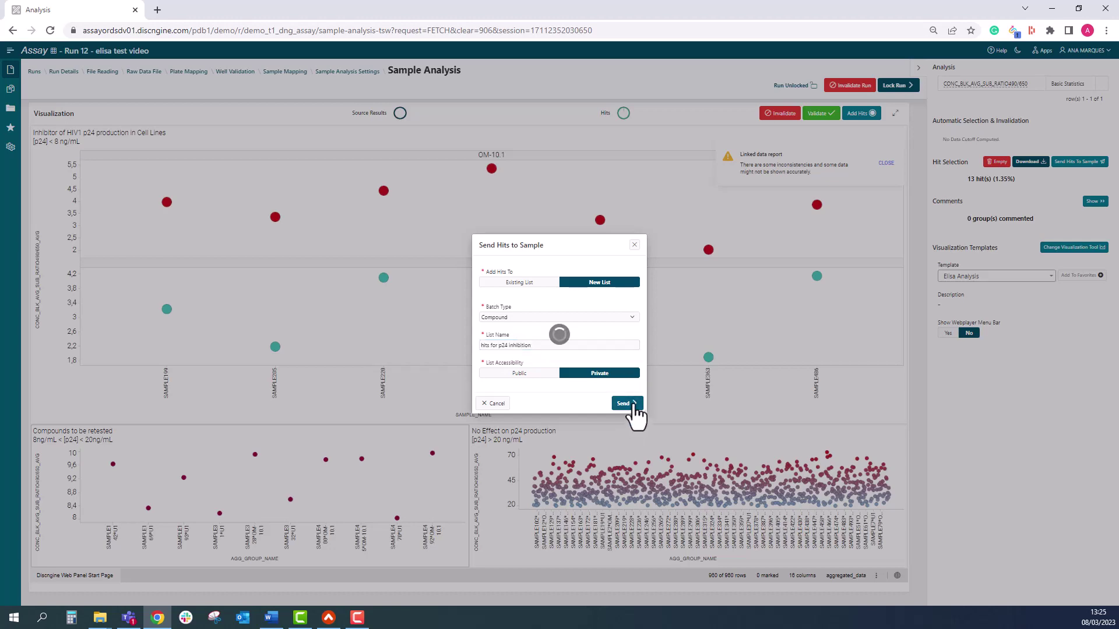